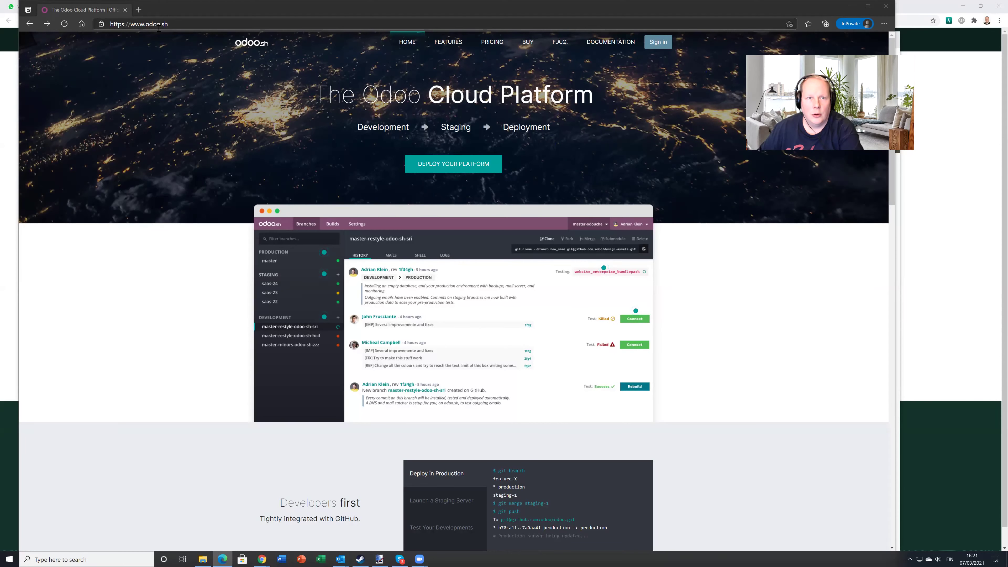
# Sign in from the Odoo.sh homepage using a GitHub account
pyautogui.click(658, 42)
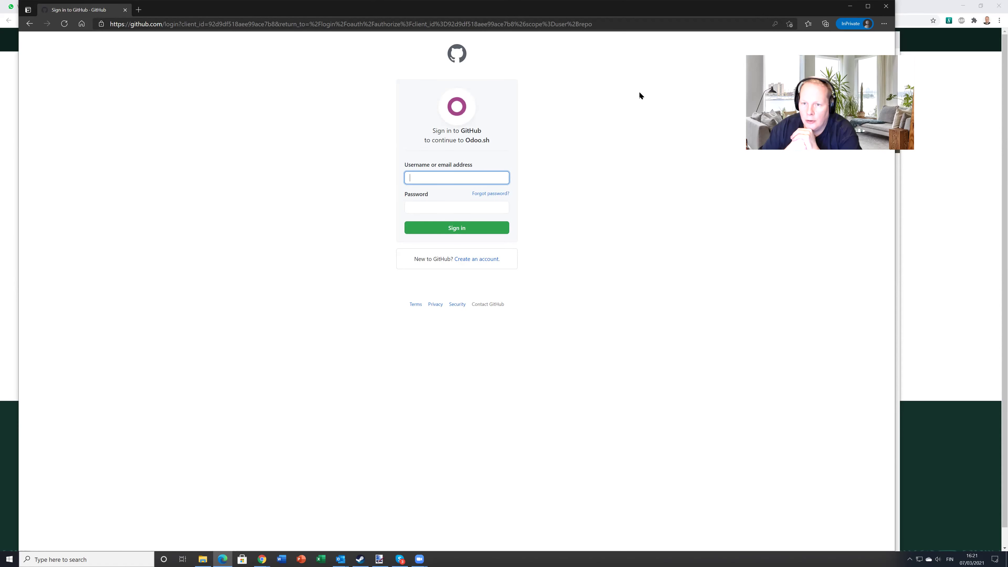
# Switch to the Chrome window already signed in to Odoo.sh's Your Projects page
pyautogui.click(261, 559)
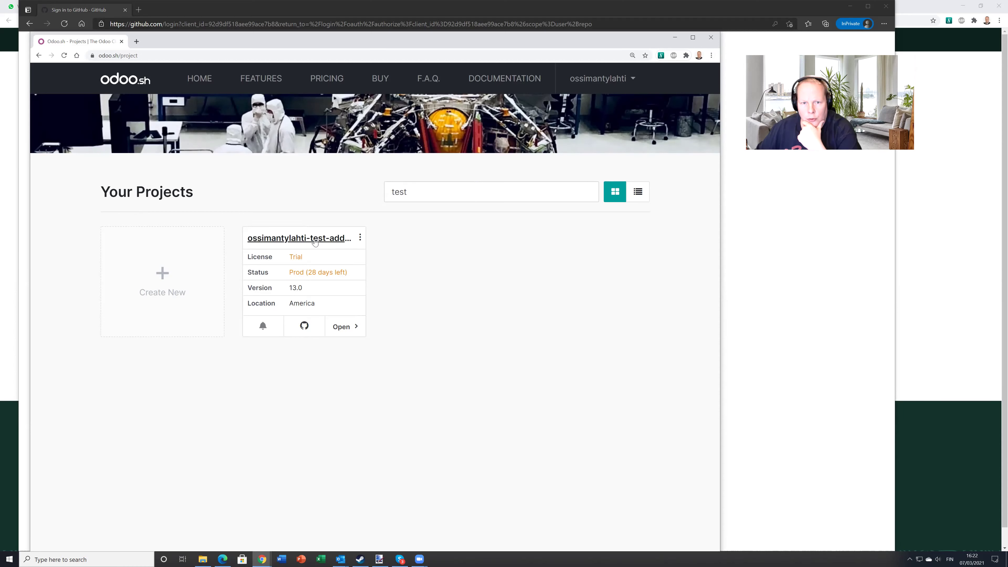
# Open the test-addons2021 project's Branches view from its project card
pyautogui.click(315, 239)
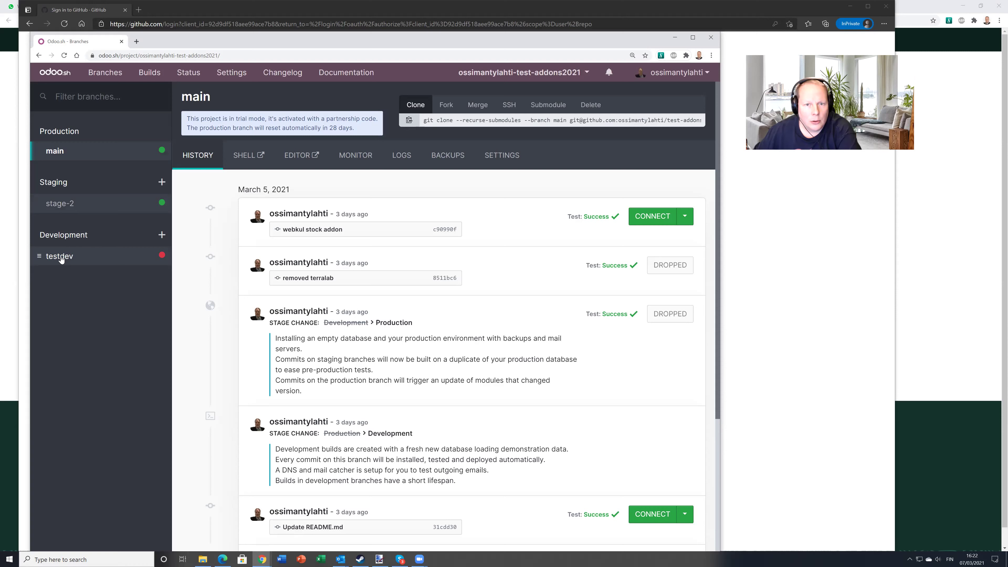
pyautogui.click(450, 159)
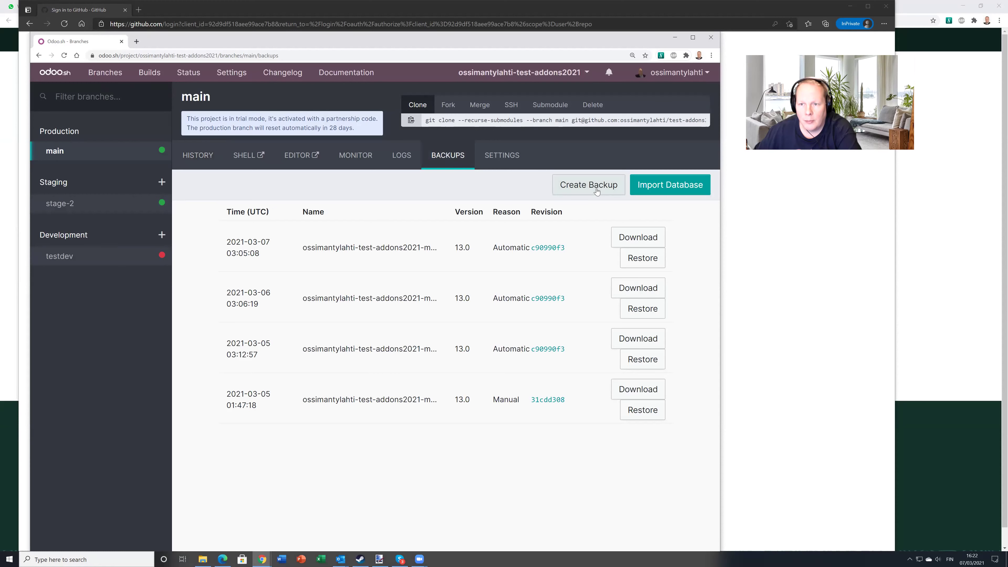
pyautogui.click(596, 191)
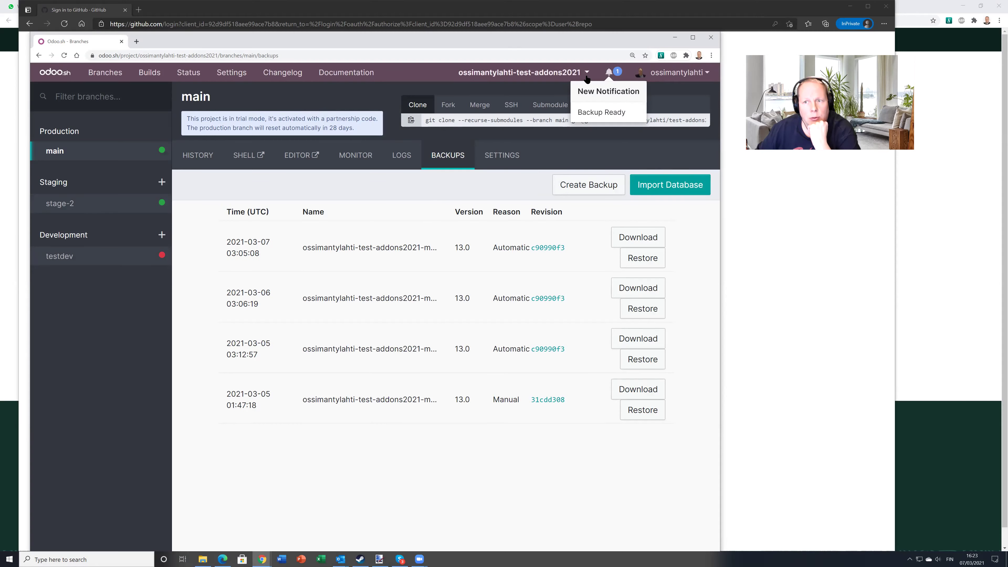
pyautogui.click(62, 56)
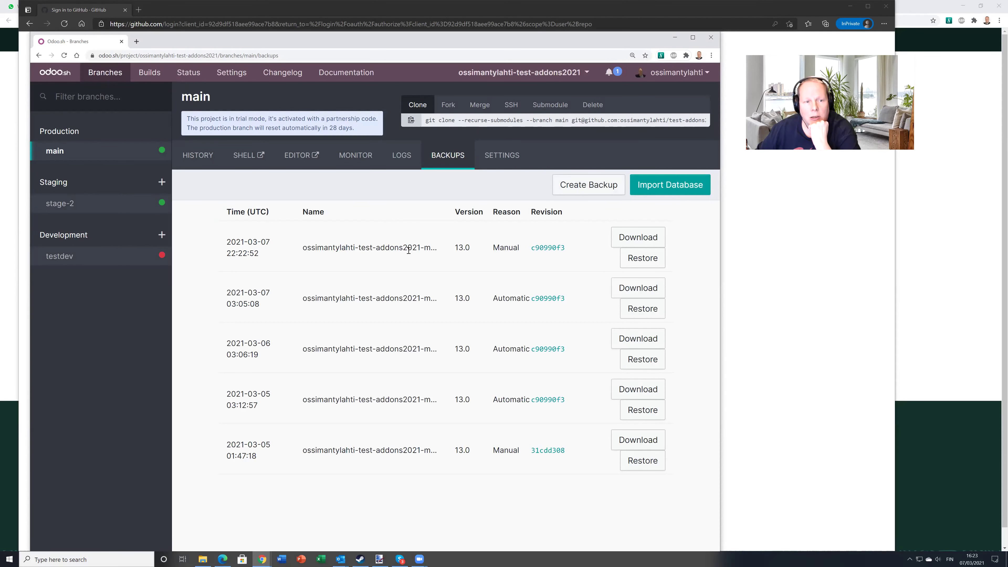
pyautogui.click(60, 256)
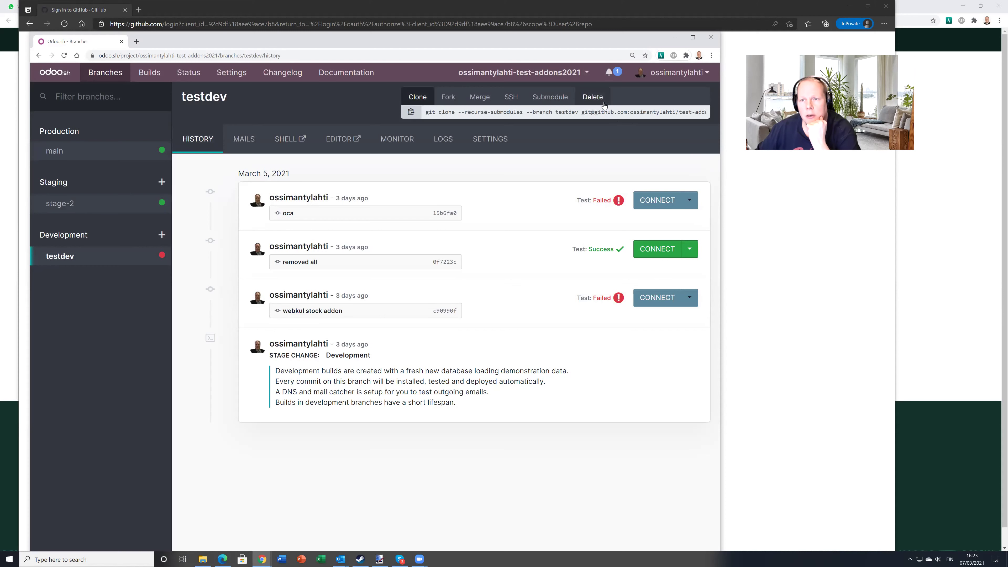
# Delete the testdev development branch, confirming with Delete Branch
pyautogui.click(597, 98)
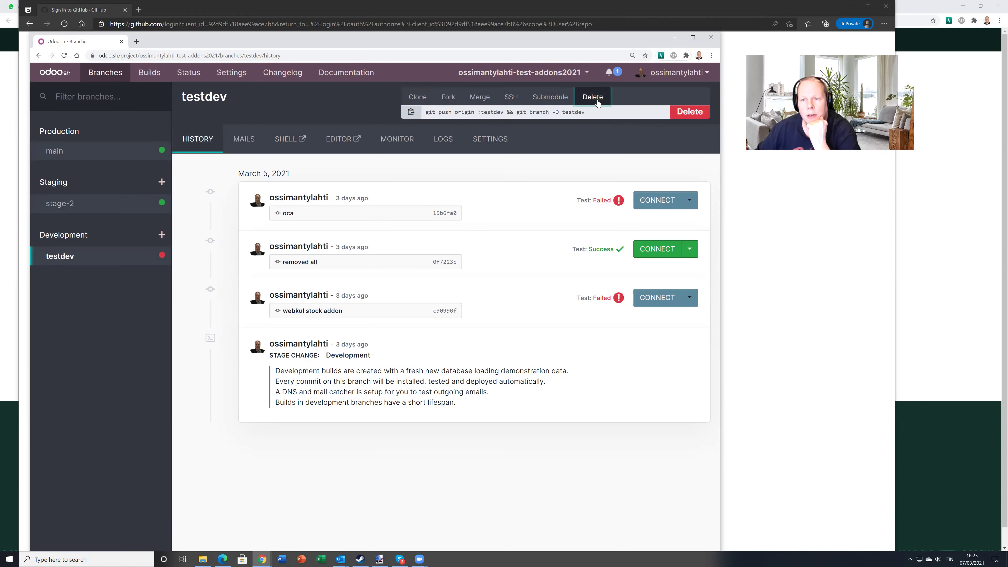
pyautogui.click(689, 113)
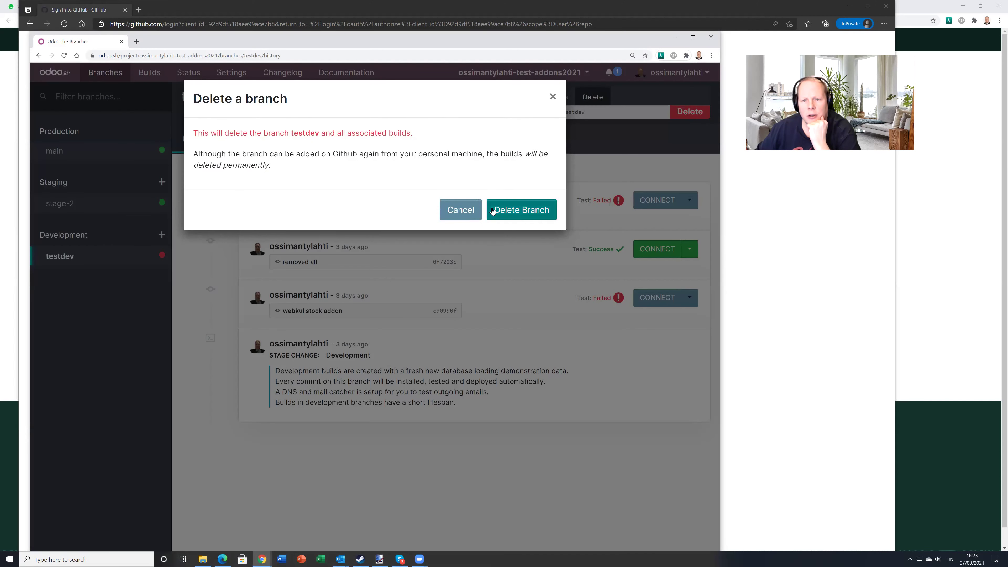
pyautogui.click(519, 210)
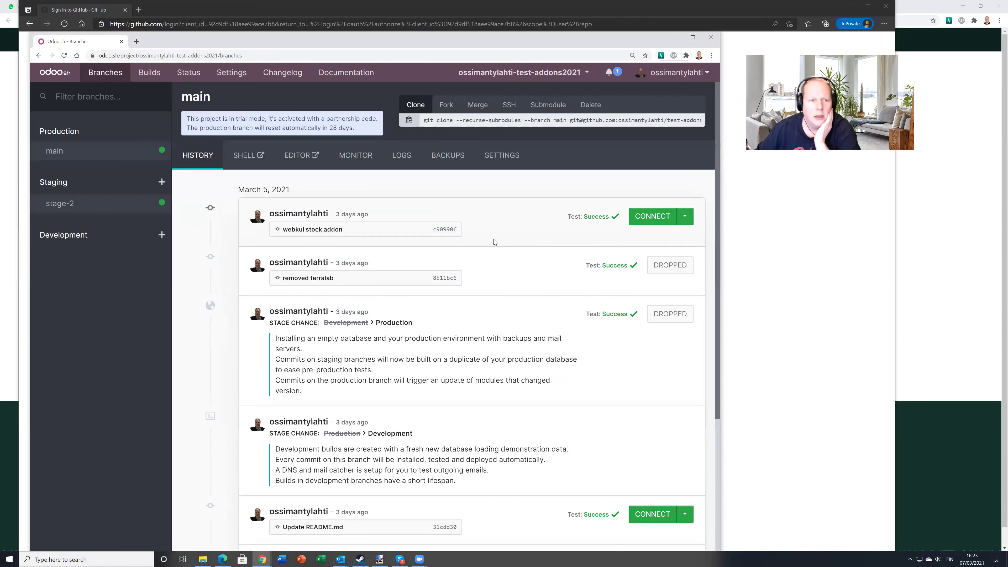
# Delete the stage-2 staging branch the same way
pyautogui.click(58, 204)
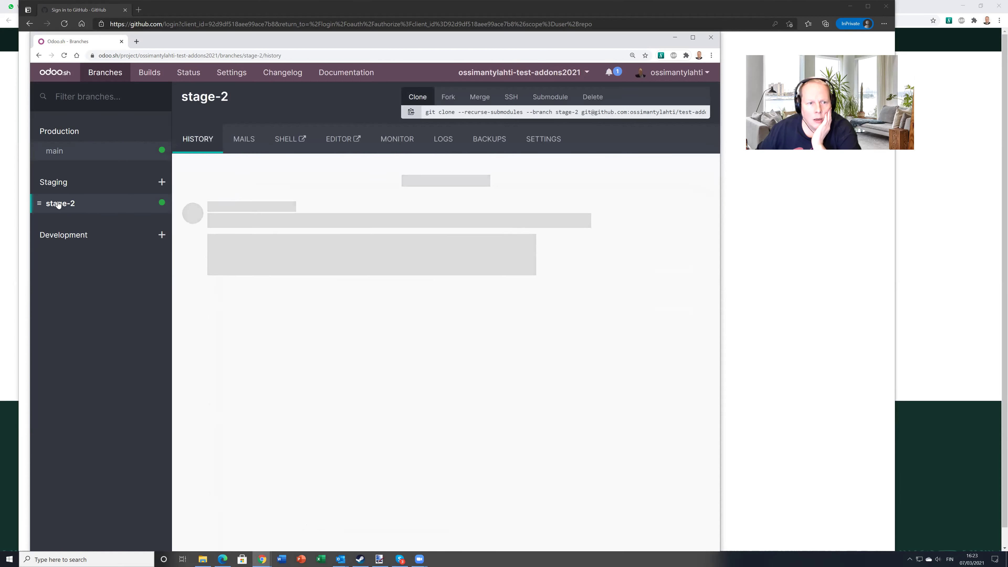
pyautogui.click(592, 97)
pyautogui.click(509, 216)
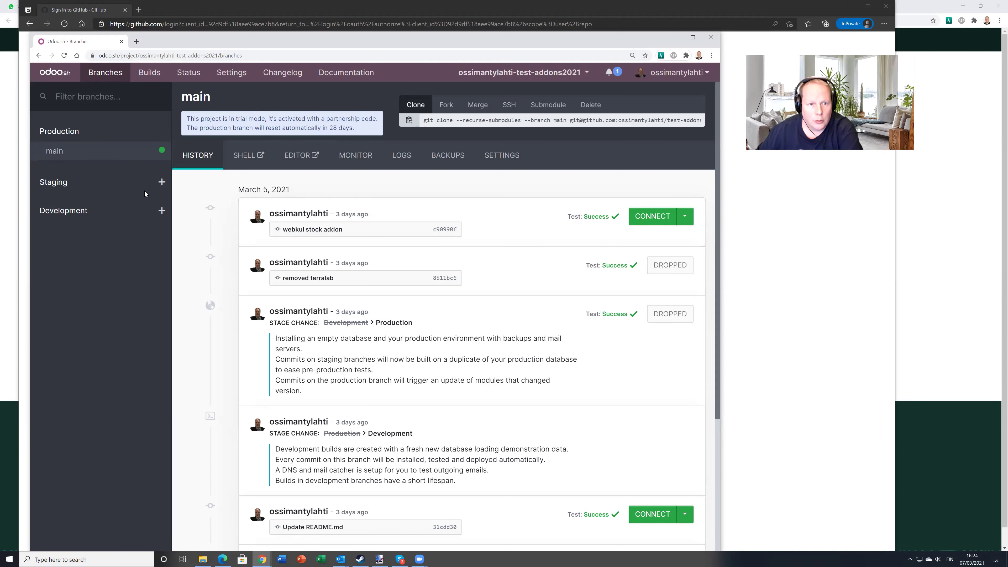
# Fork main into a new staging branch named staging-20210307, then return to main's history
pyautogui.click(161, 184)
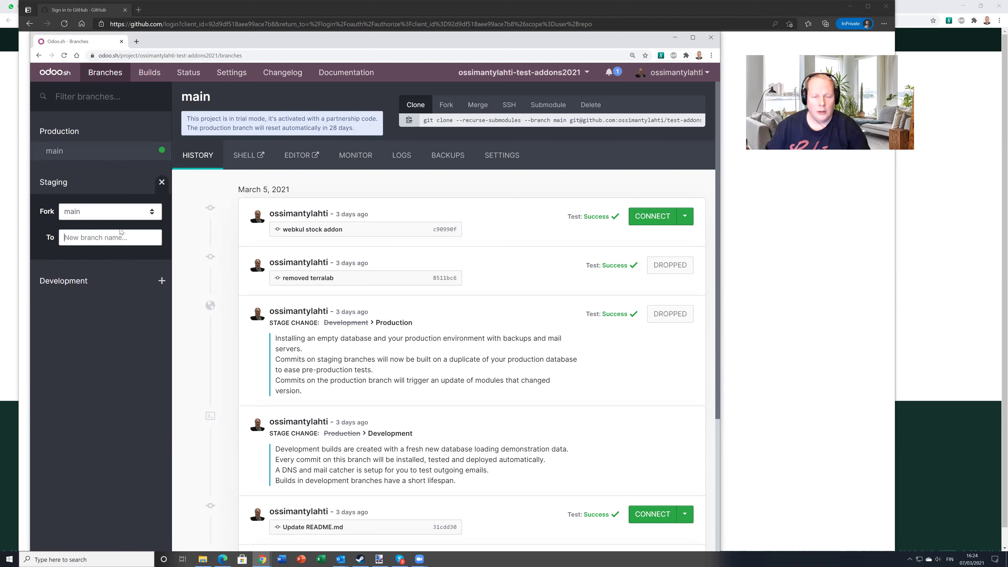
pyautogui.write('staging-20210307')
pyautogui.press('Return')
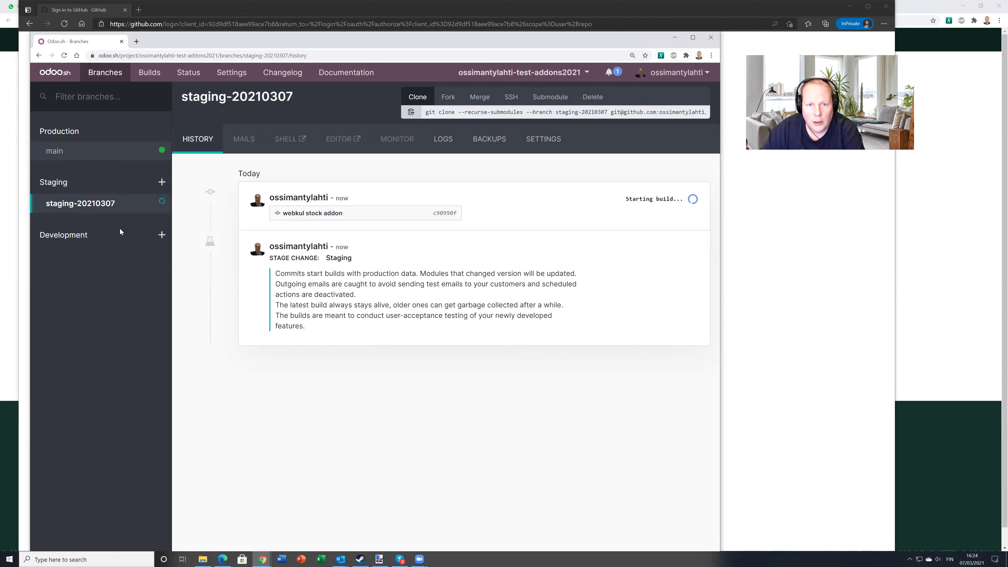
pyautogui.click(54, 150)
pyautogui.click(685, 216)
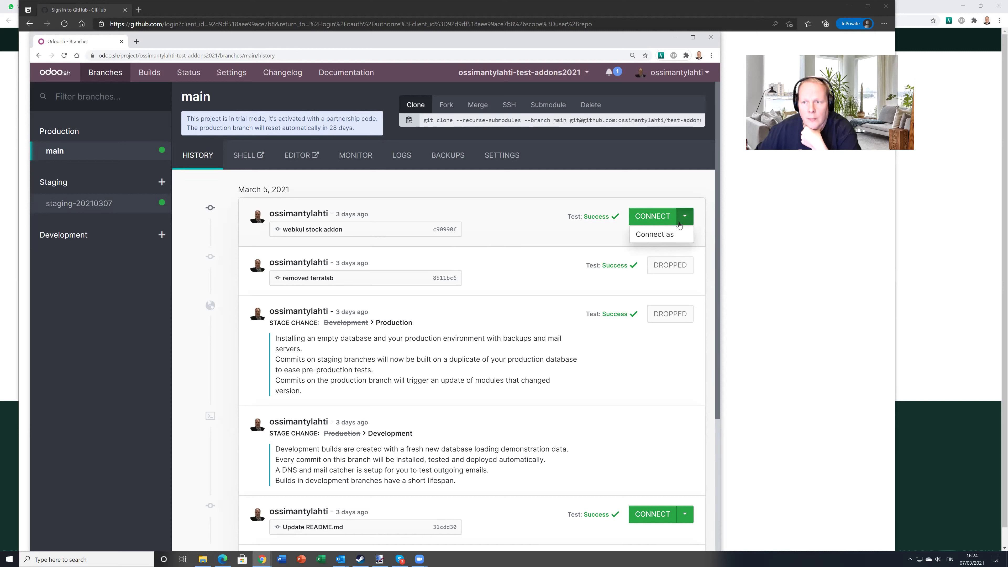
# Review the Builds overview and open main's webkul stock addon commit on GitHub
pyautogui.click(548, 237)
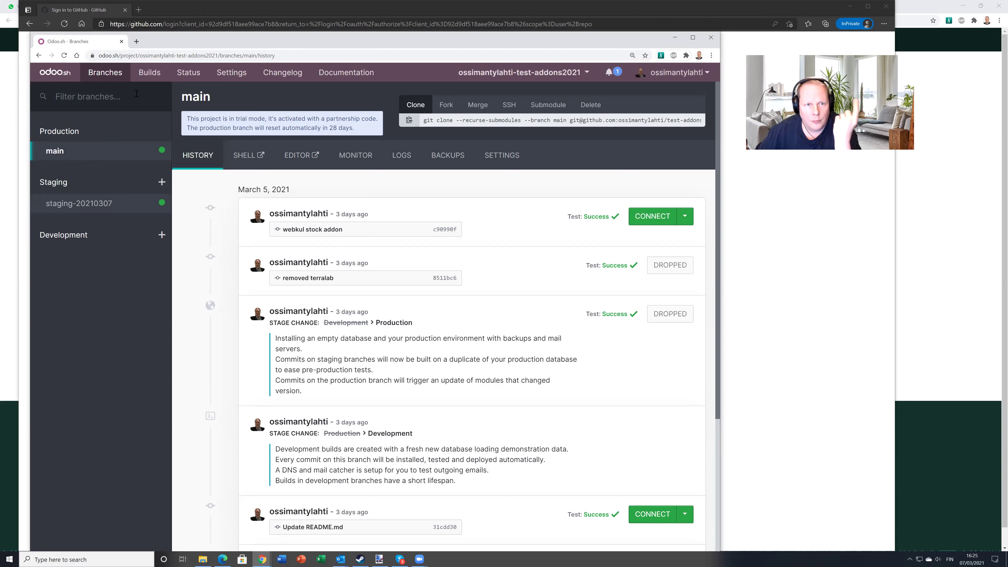
pyautogui.click(147, 77)
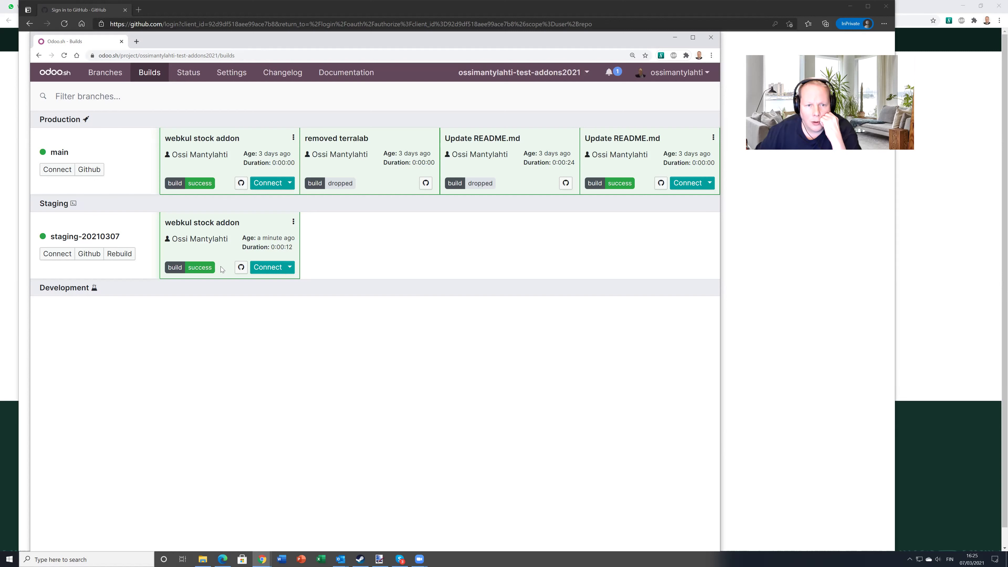
pyautogui.click(241, 183)
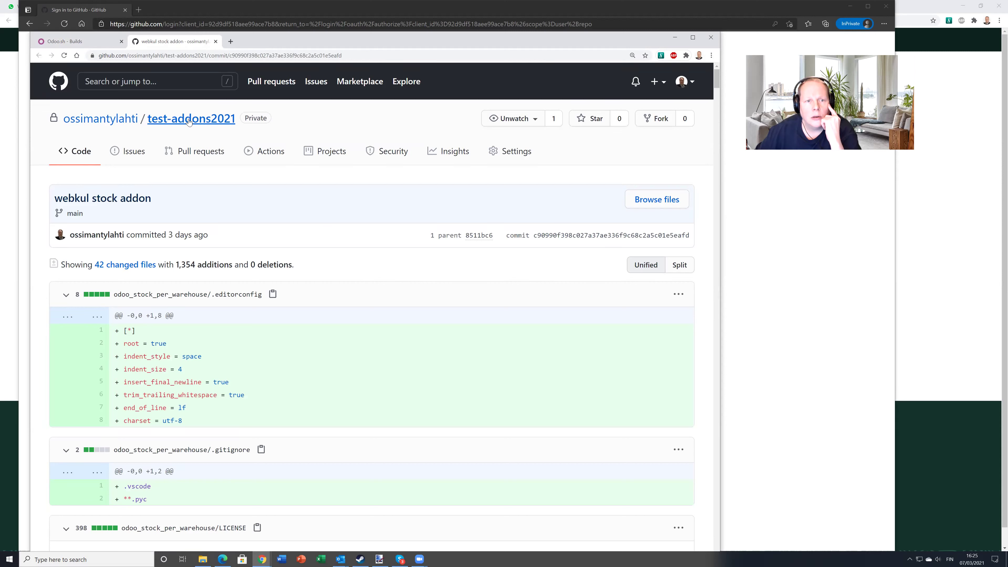
# Go to the test-addons2021 repository, check its branches, and copy the HTTPS clone URL
pyautogui.click(163, 121)
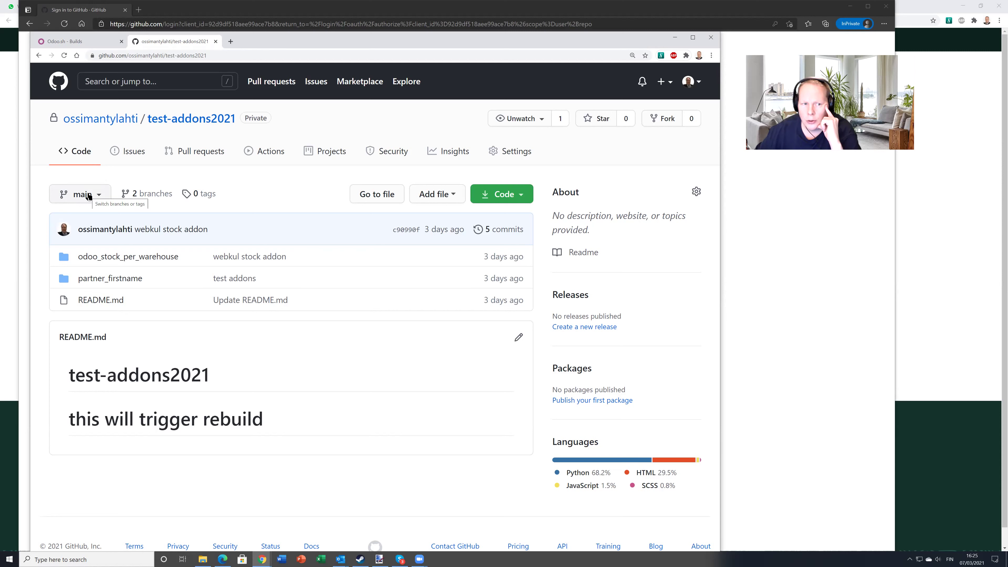
pyautogui.click(88, 196)
pyautogui.click(88, 196)
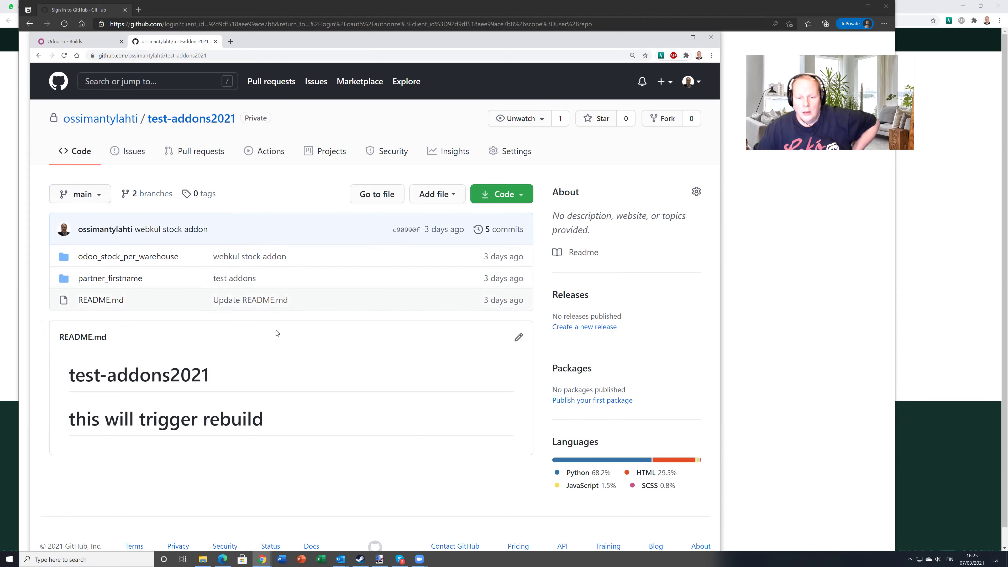
pyautogui.click(515, 195)
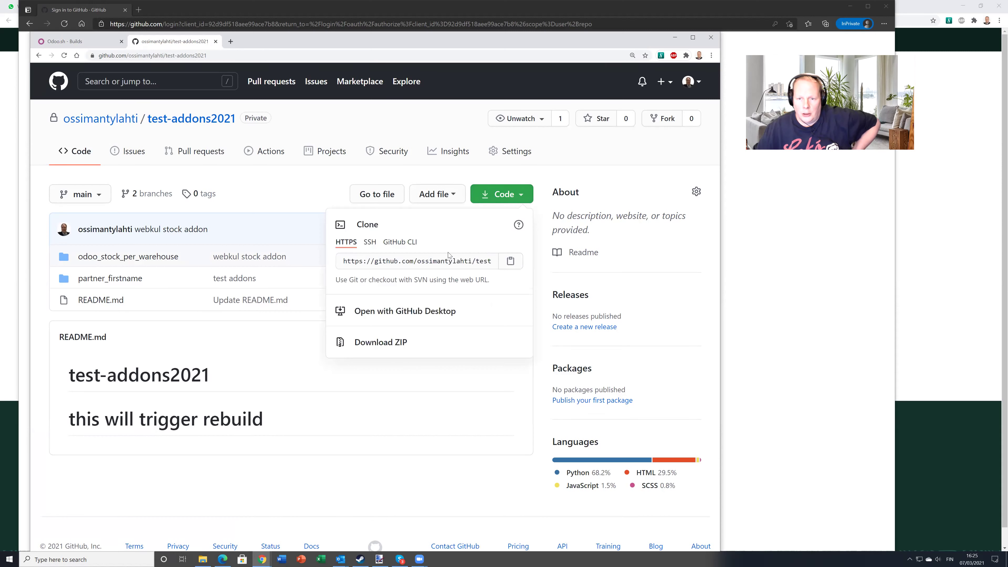
pyautogui.click(508, 262)
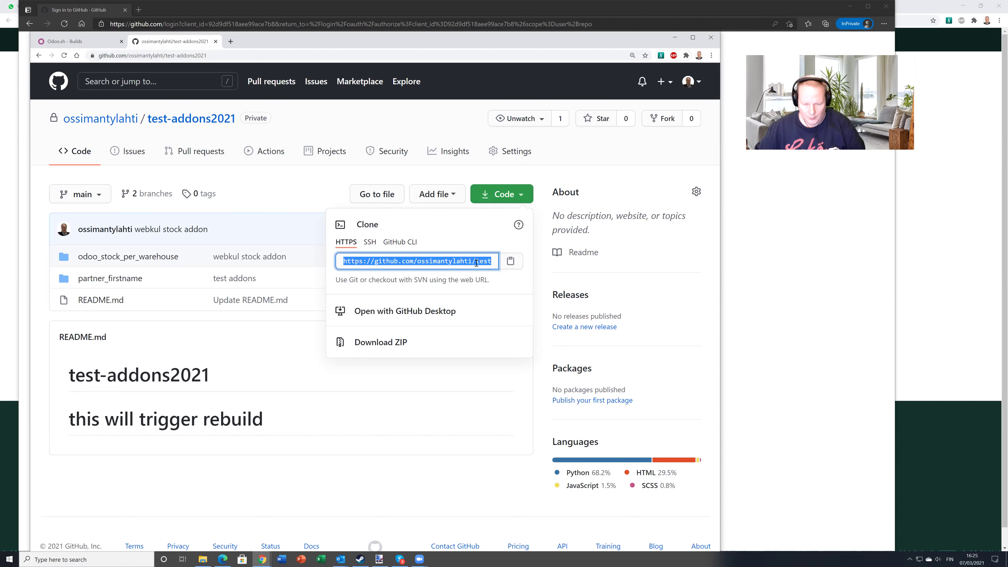
pyautogui.press('super')
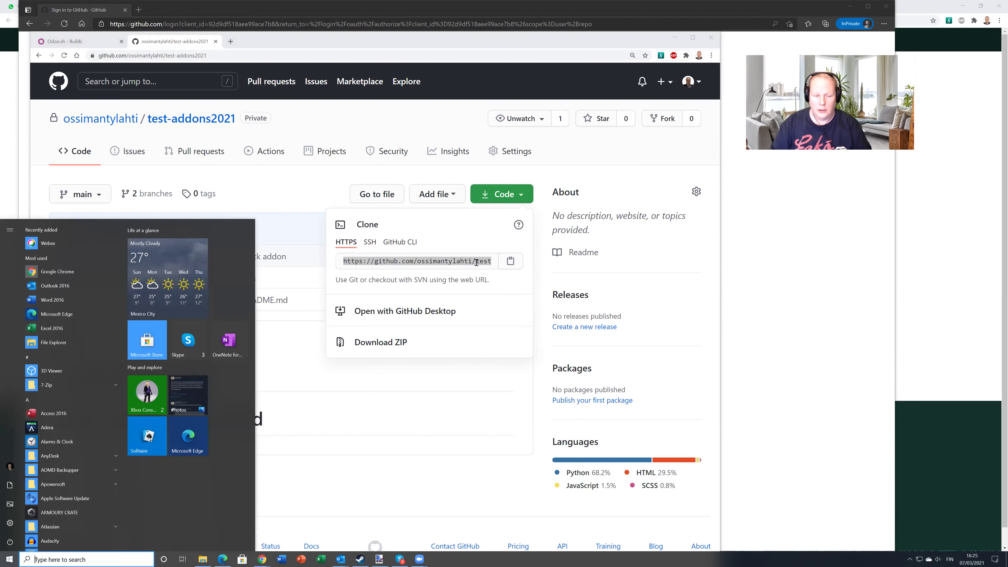
# Launch GitHub Desktop and clone the repository by URL into folder test-addons2021-test2
pyautogui.write('git')
pyautogui.press('Return')
pyautogui.click(248, 119)
pyautogui.click(329, 137)
pyautogui.click(353, 142)
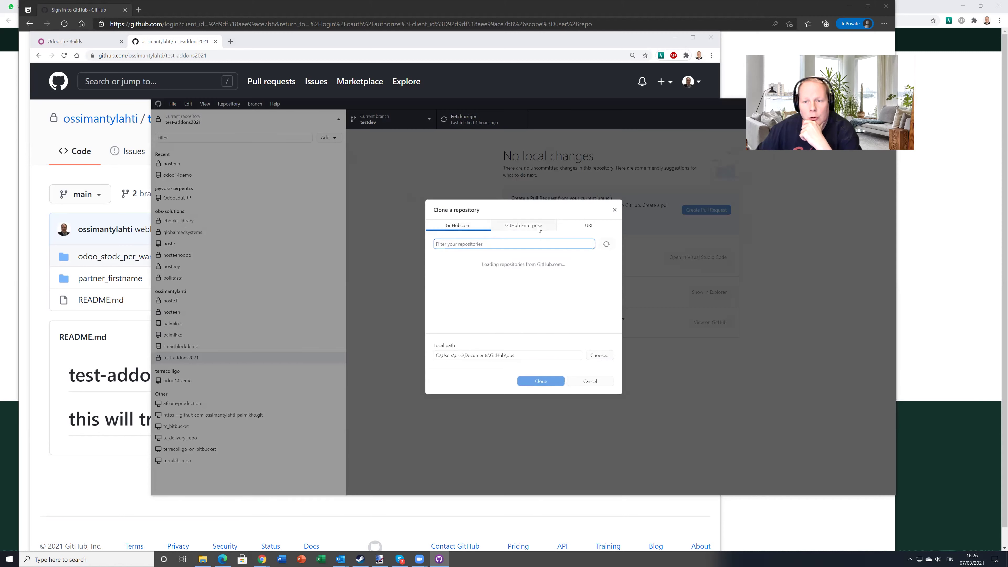
pyautogui.click(589, 225)
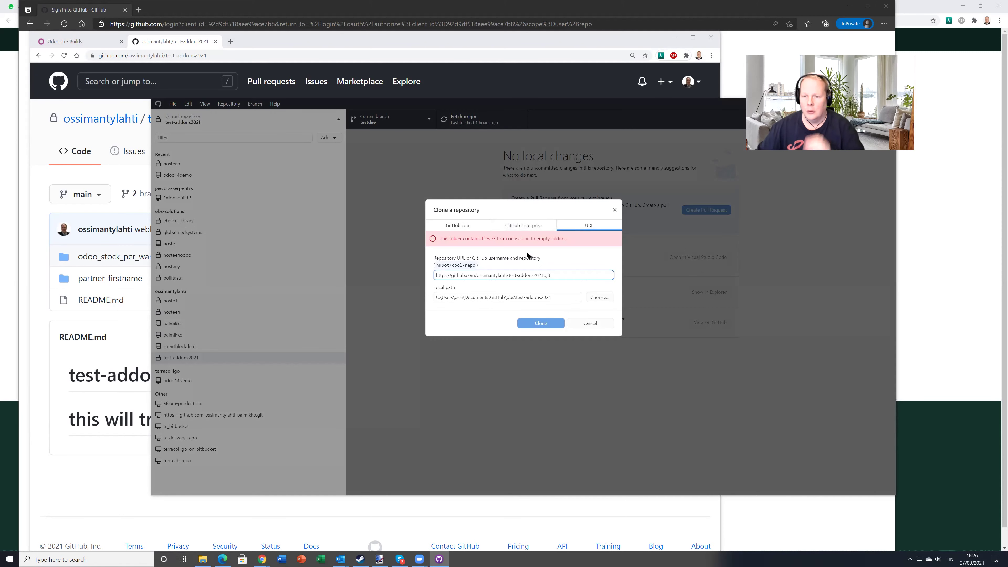
pyautogui.click(569, 299)
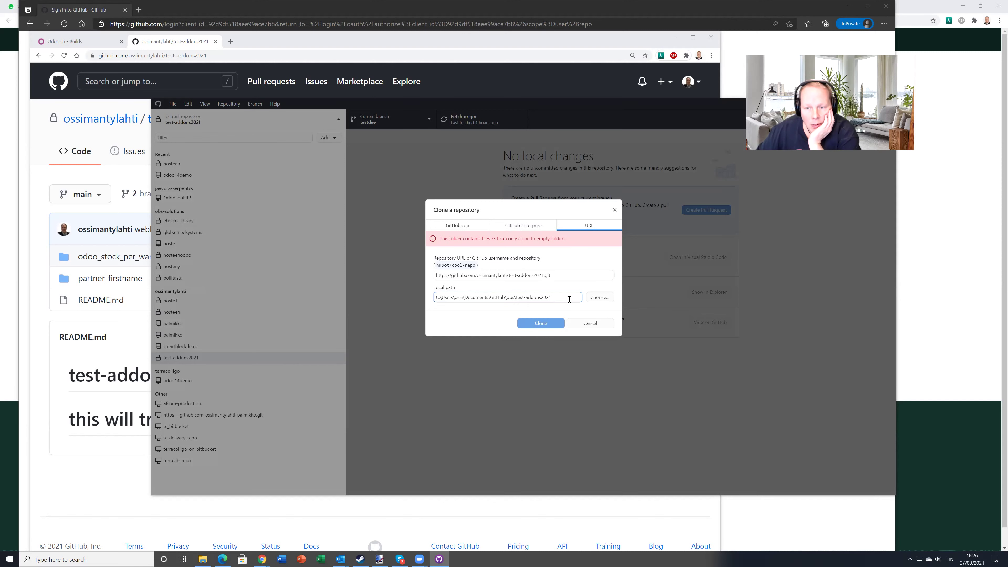
pyautogui.write('-test2')
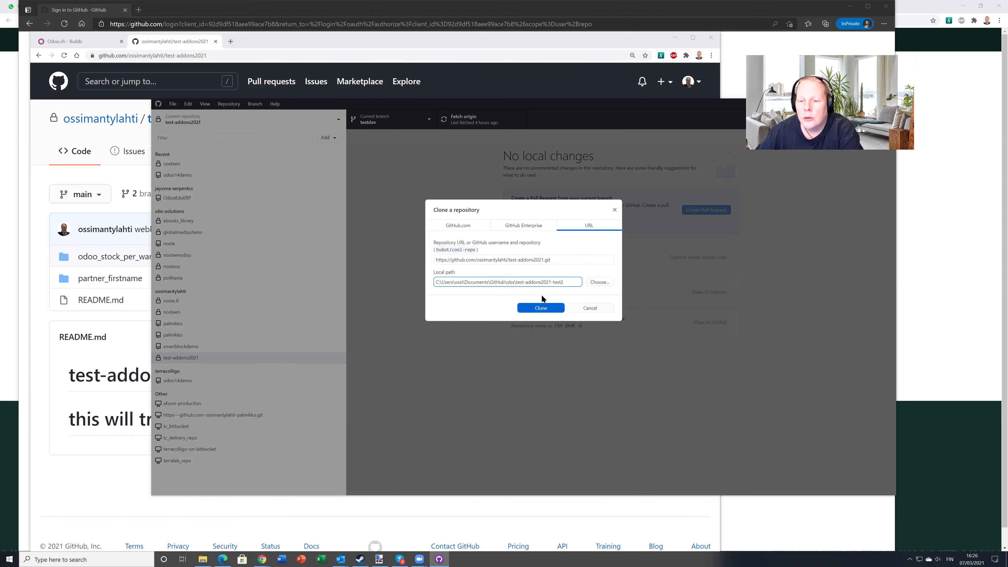
pyautogui.click(541, 308)
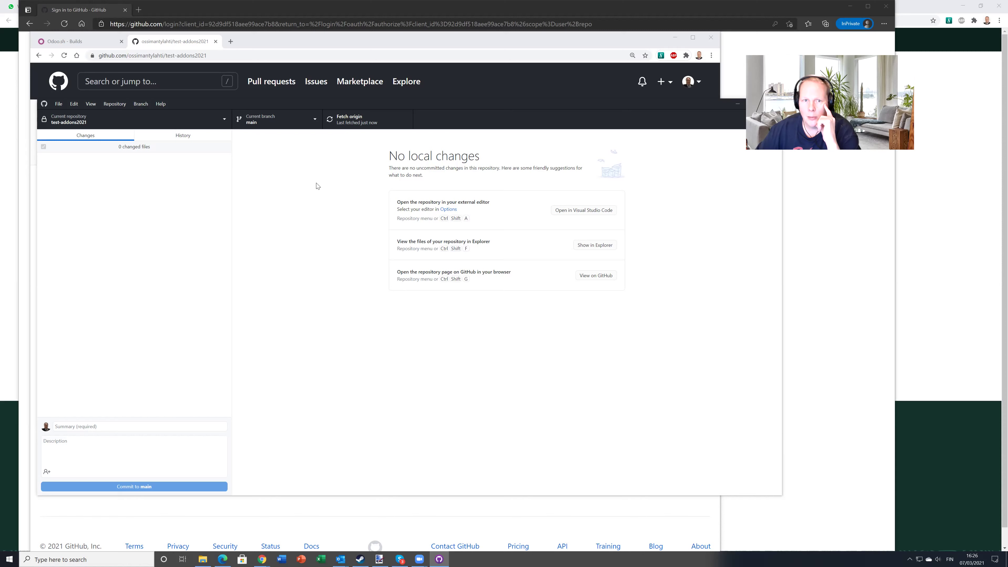
# Check out origin/staging-20210307 and show the test-addons2021-test2 folder in File Explorer
pyautogui.click(277, 119)
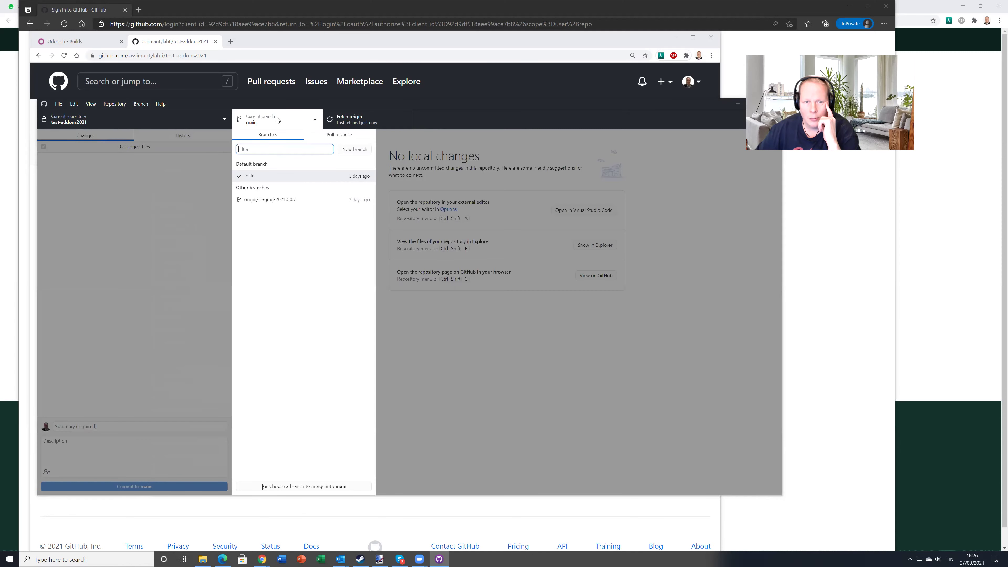
pyautogui.click(267, 202)
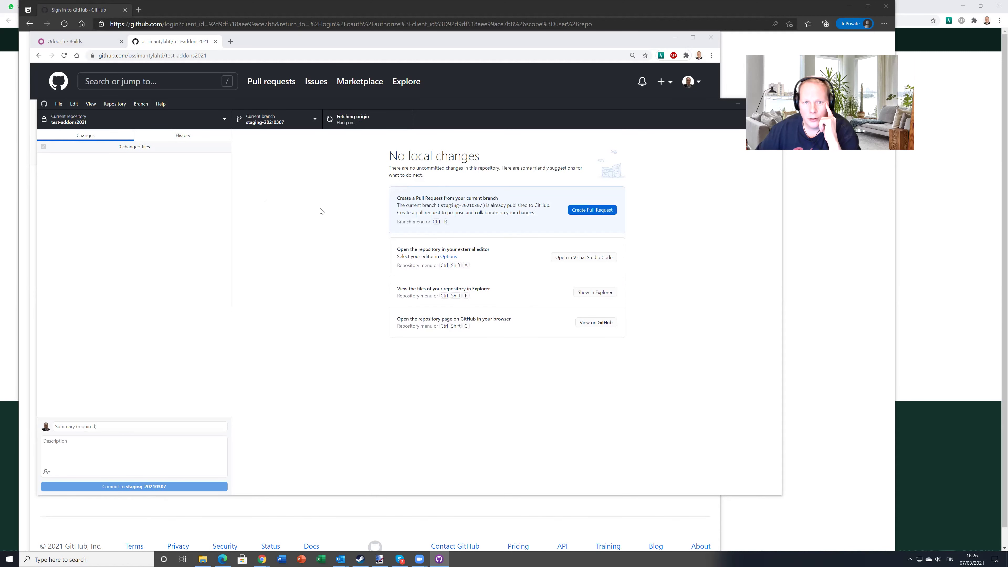
pyautogui.click(587, 291)
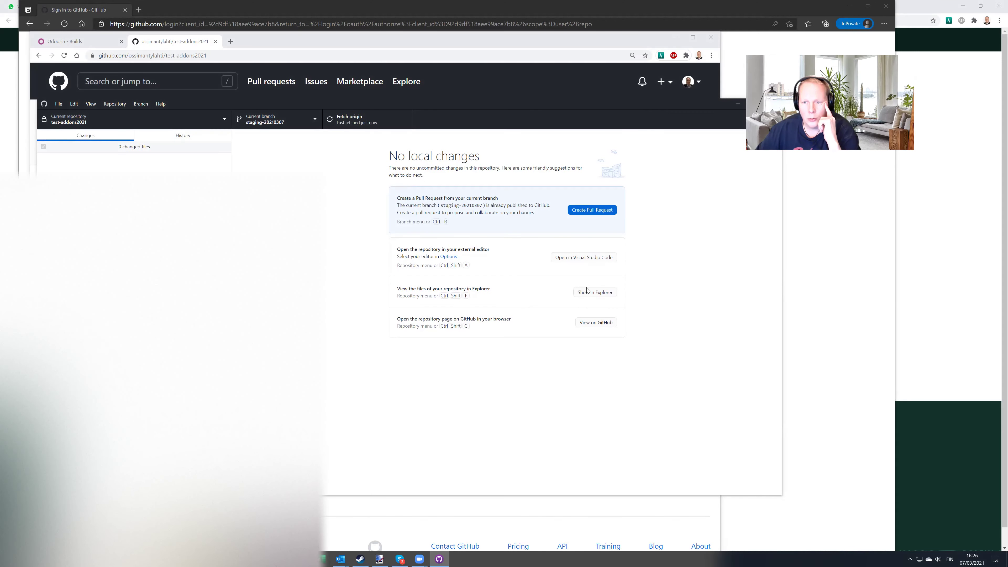
pyautogui.rightClick(341, 161)
# Add a new empty text document named 'Trigger file' to the test-addons2021-test2 repository folder
pyautogui.moveTo(381, 289)
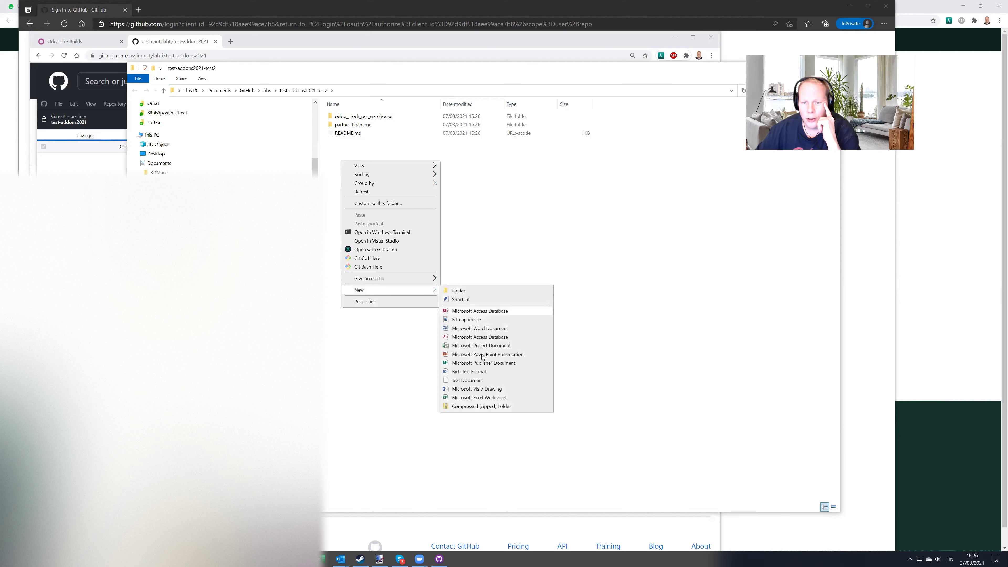
pyautogui.click(483, 381)
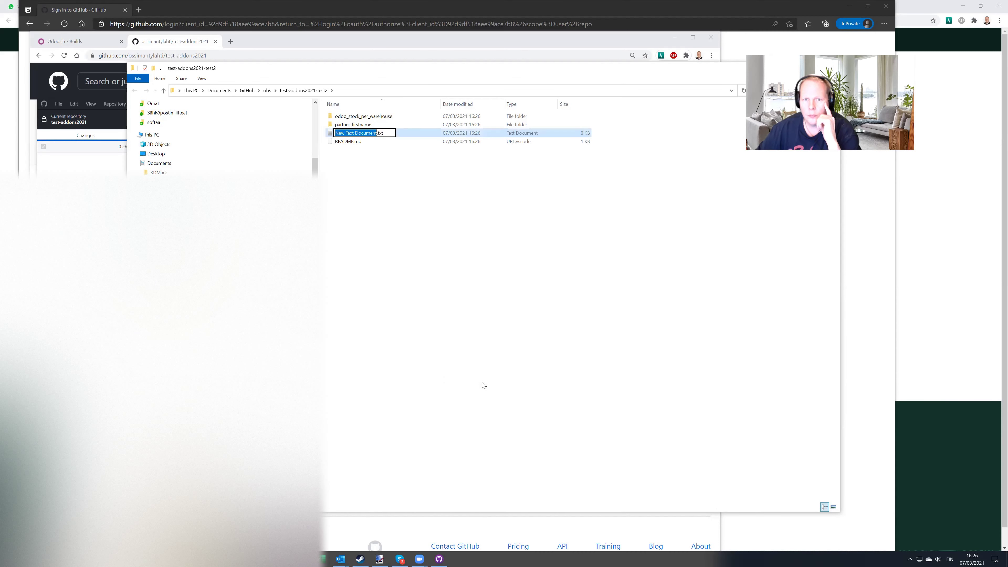
pyautogui.write('Trigger file')
pyautogui.press('Return')
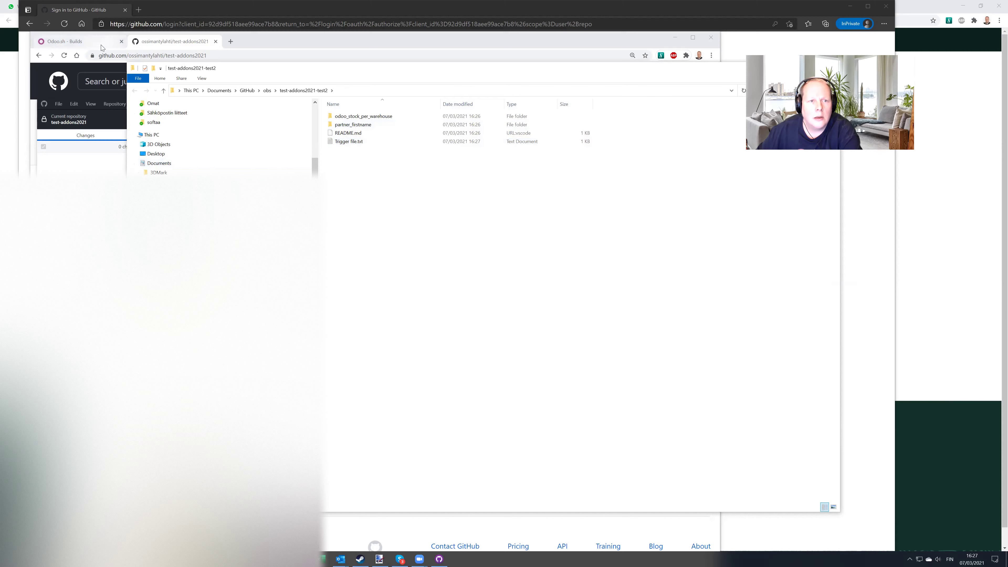
# Commit Trigger file.txt to staging-20210307 as 'trigger dummy file' and push it to origin
pyautogui.click(86, 135)
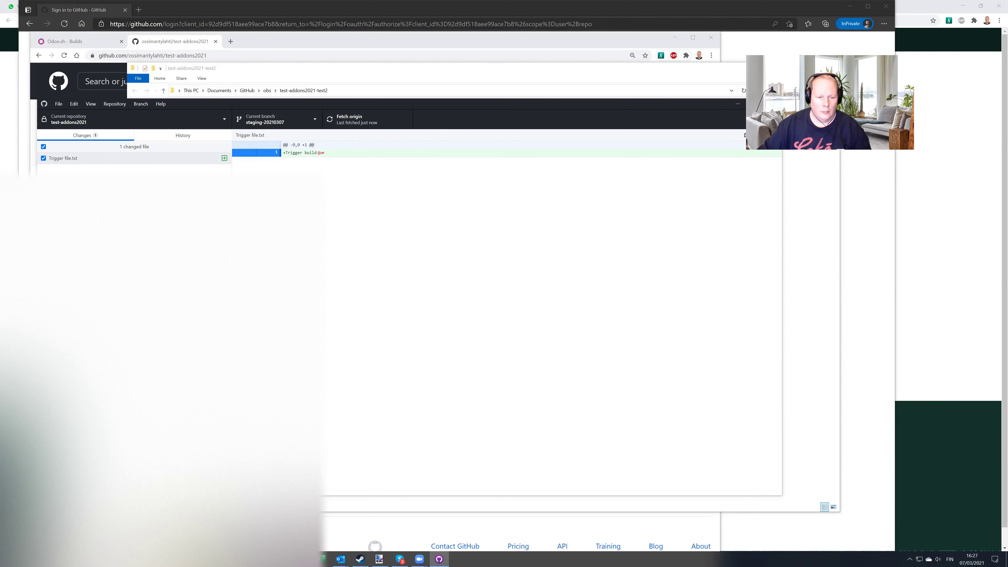
pyautogui.hotkey('ctrl', 'Return')
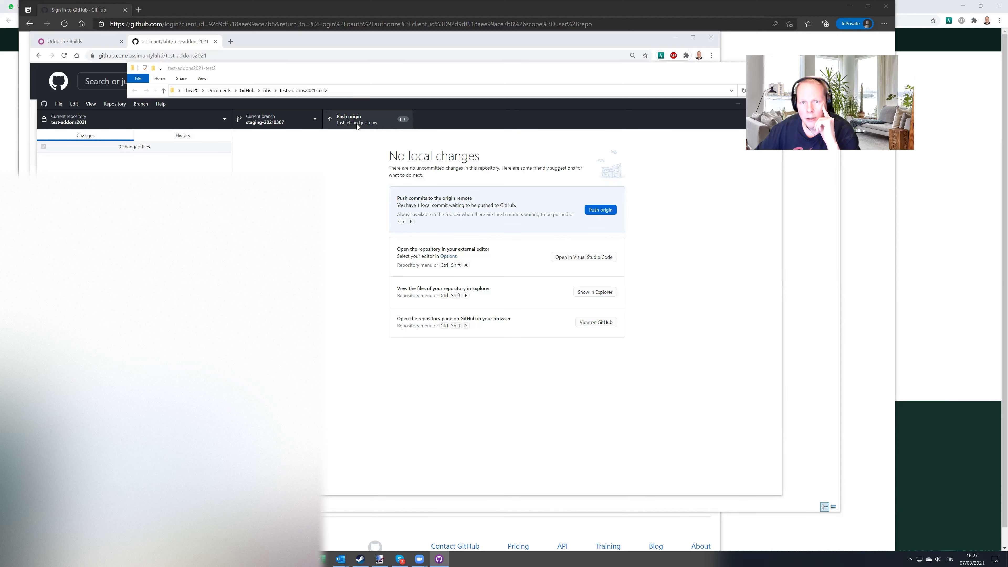
pyautogui.click(357, 126)
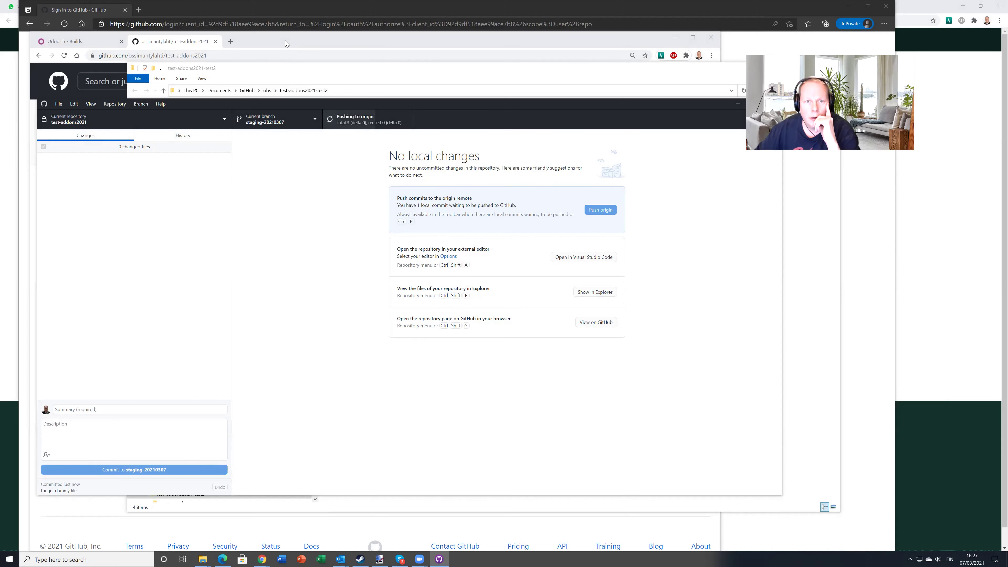
pyautogui.click(63, 41)
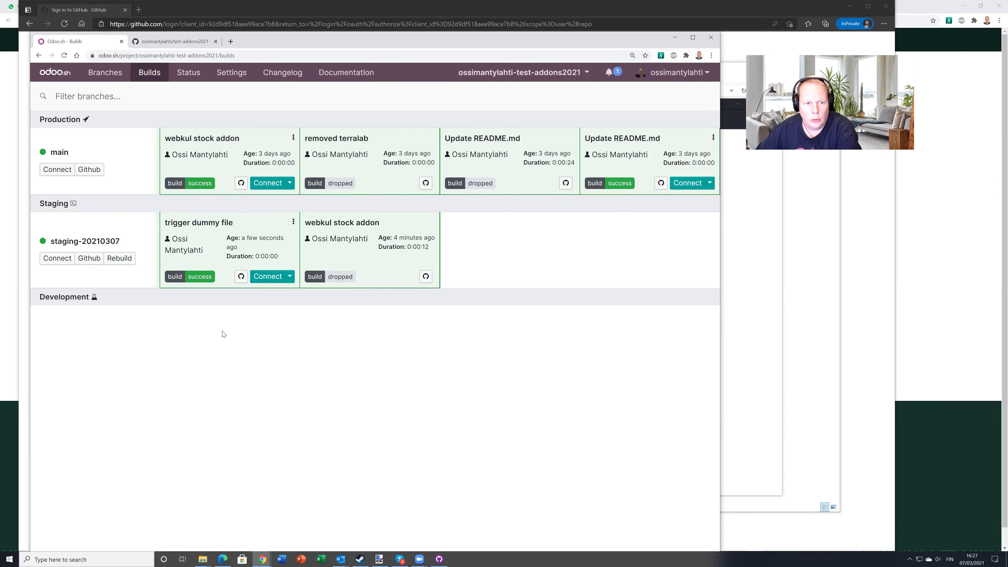
# Request a rebuild of the staging-20210307 branch from the Odoo.sh builds overview
pyautogui.click(119, 258)
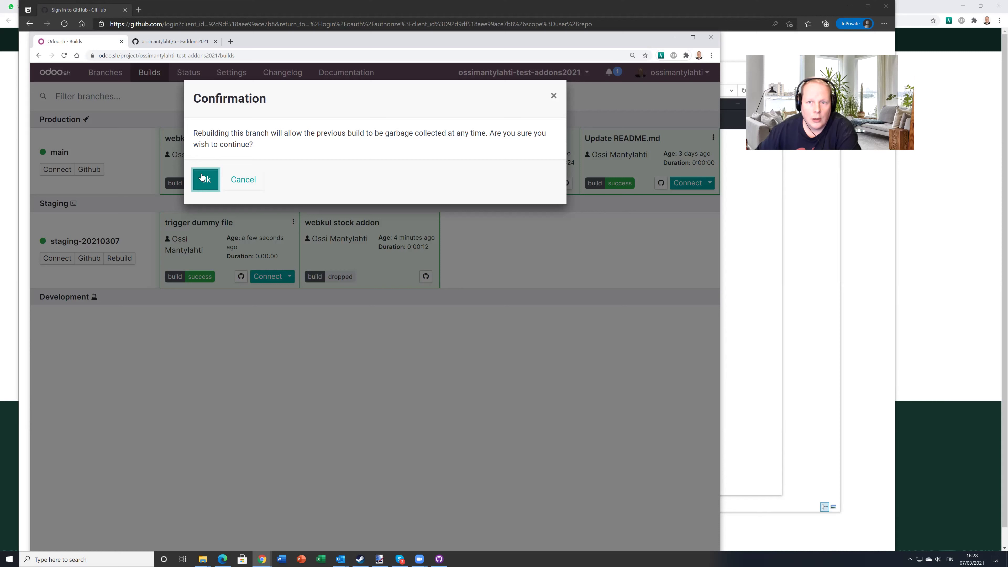
# Confirm the staging-20210307 rebuild and wait for the new build to succeed in 0:00:12
pyautogui.click(206, 181)
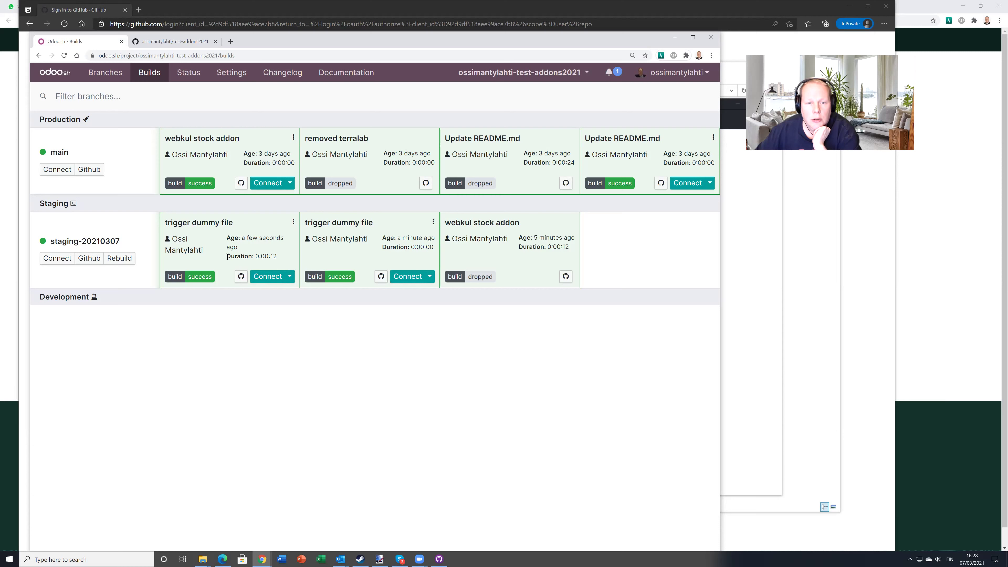
pyautogui.moveTo(227, 256)
pyautogui.mouseDown()
pyautogui.moveTo(283, 258)
pyautogui.moveTo(227, 257)
pyautogui.mouseUp()
pyautogui.click(272, 256)
pyautogui.click(274, 258)
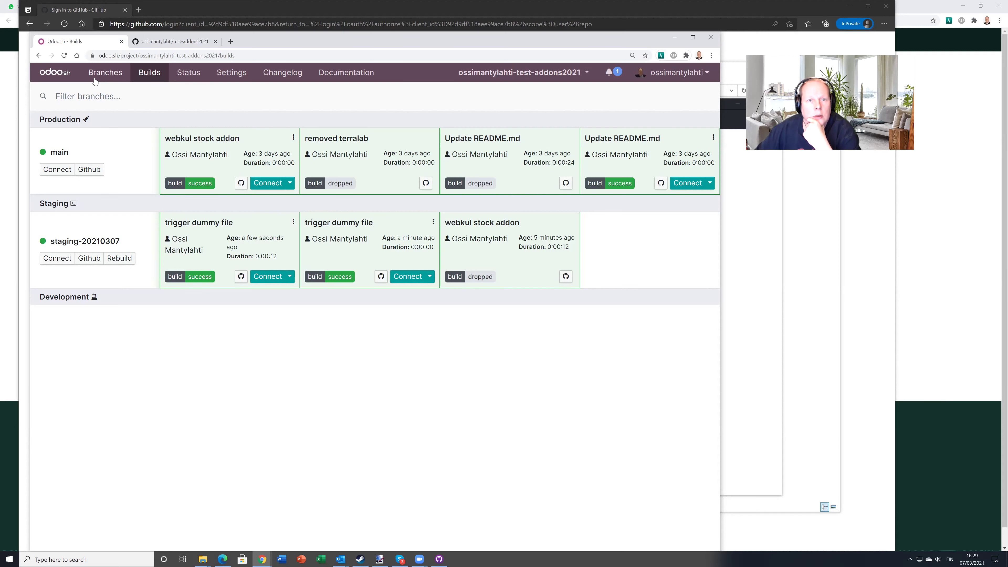
# In project Settings, add the second GitHub user as an Admin collaborator and allow public access
pyautogui.click(105, 73)
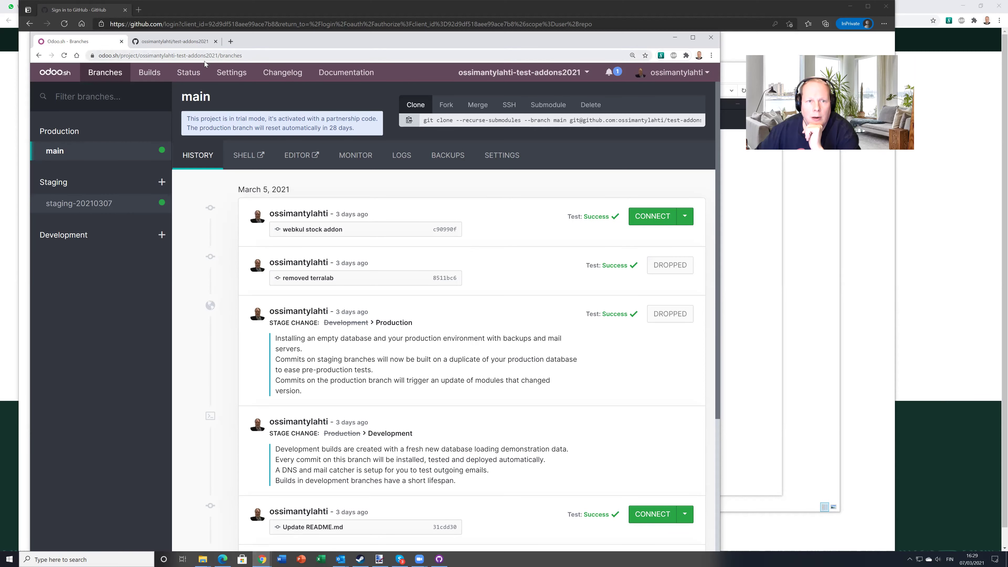
pyautogui.click(234, 77)
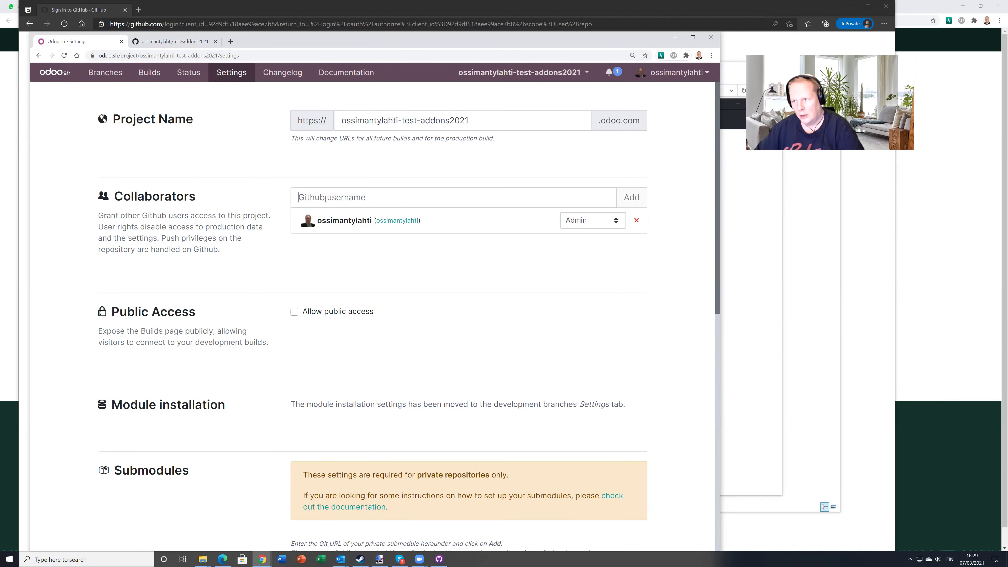
pyautogui.press('Return')
pyautogui.click(294, 318)
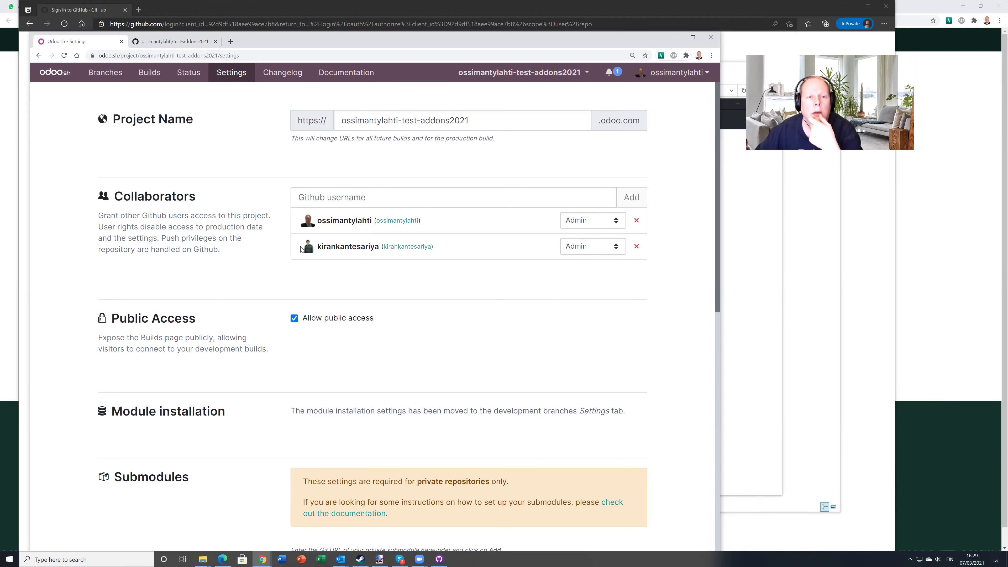
pyautogui.scroll(-3, 338, 278)
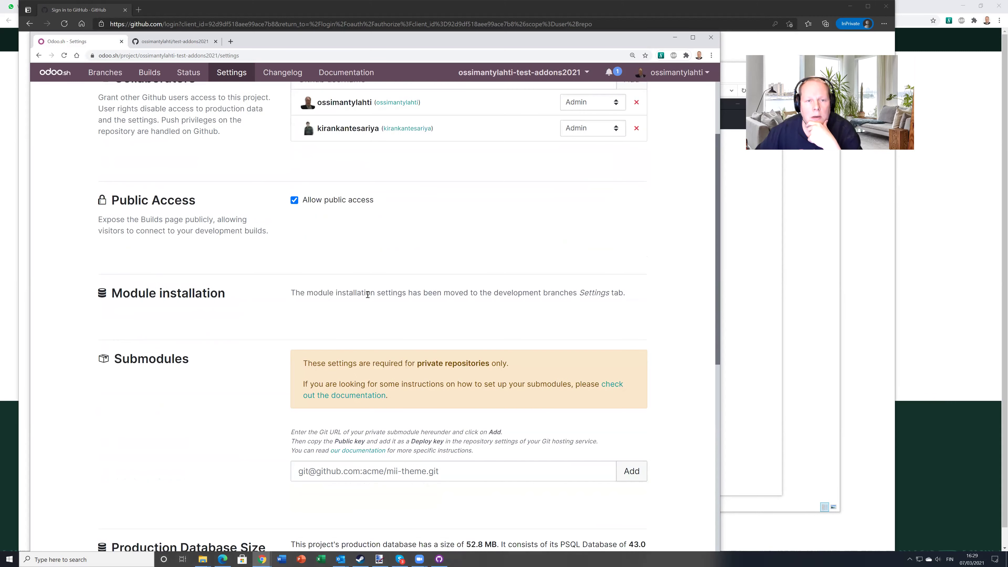
pyautogui.scroll(3, 366, 293)
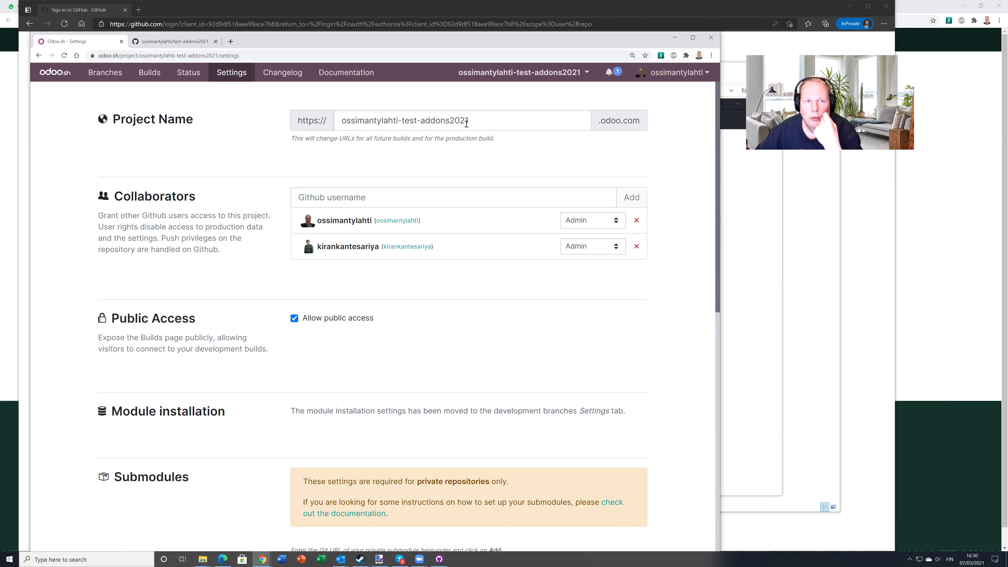
# Connect to the staging-20210307 branch's live Odoo database, then go back to the GitHub tab
pyautogui.click(102, 73)
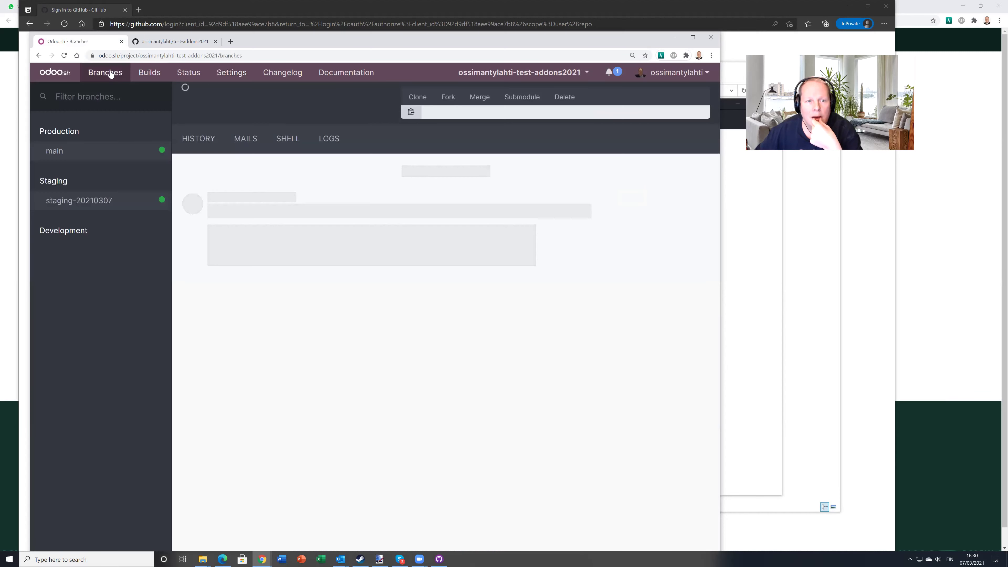
pyautogui.click(99, 204)
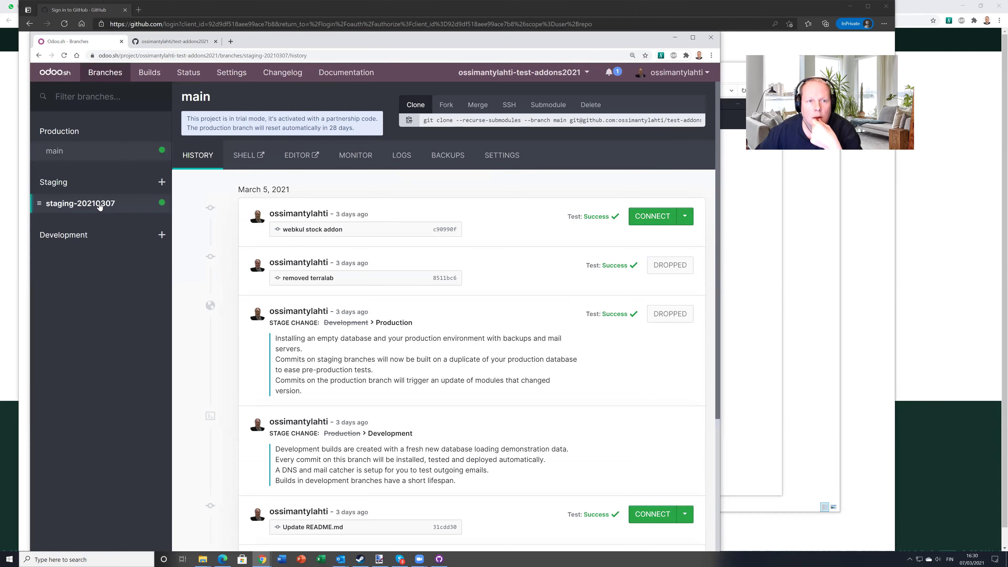
pyautogui.click(657, 200)
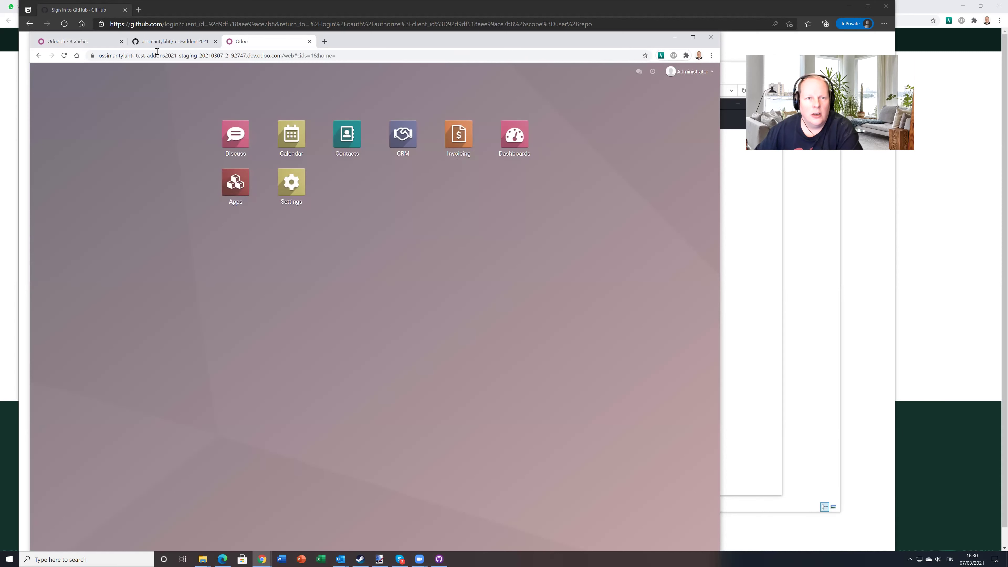
pyautogui.click(156, 42)
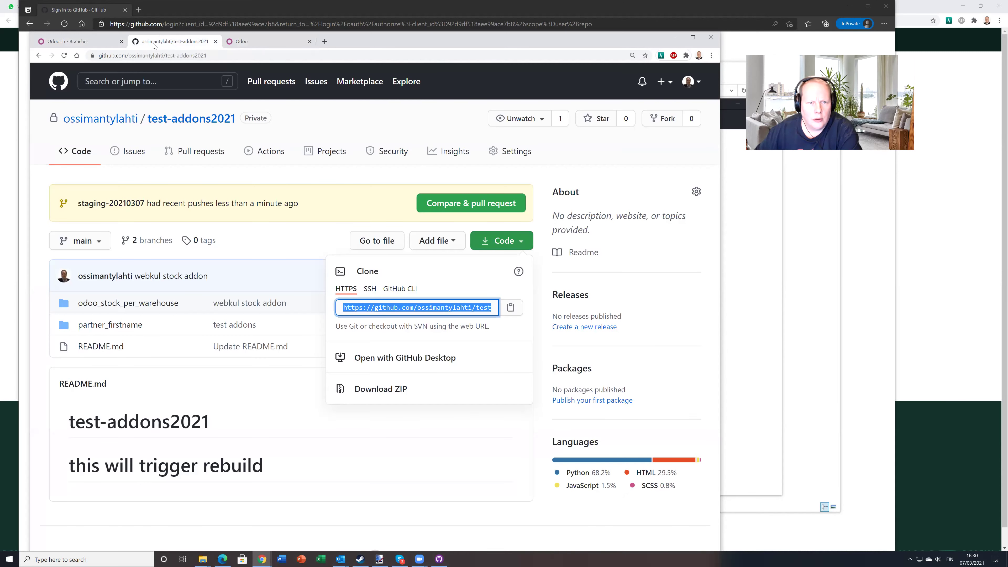
# Open the Manage access page in the test-addons2021 repository settings
pyautogui.click(159, 124)
pyautogui.click(171, 125)
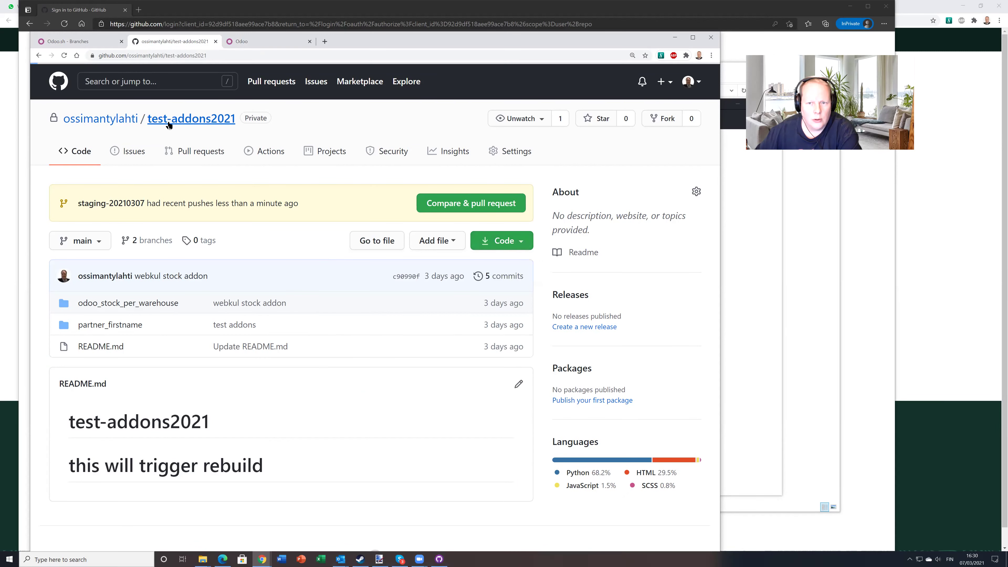
pyautogui.click(494, 155)
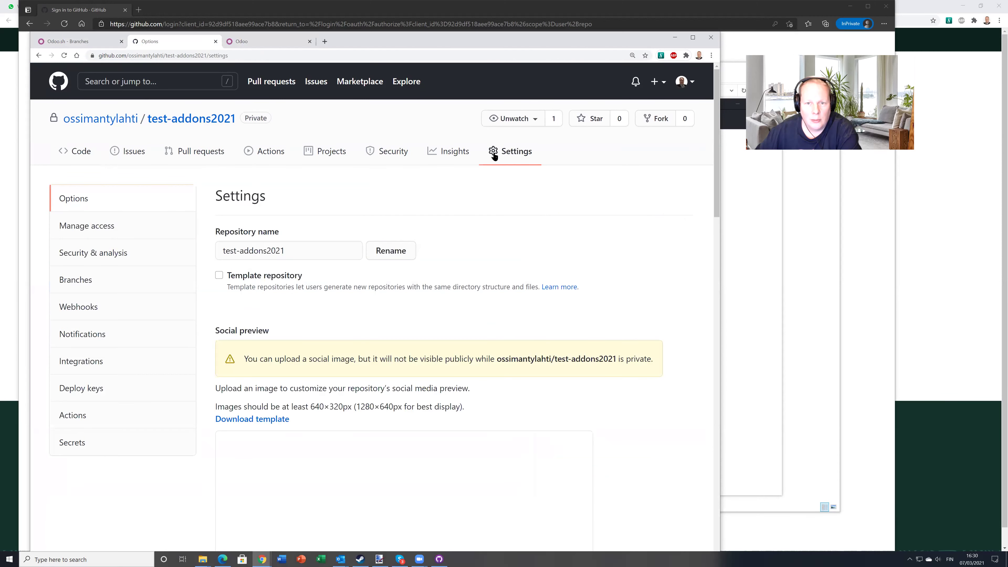
pyautogui.click(87, 225)
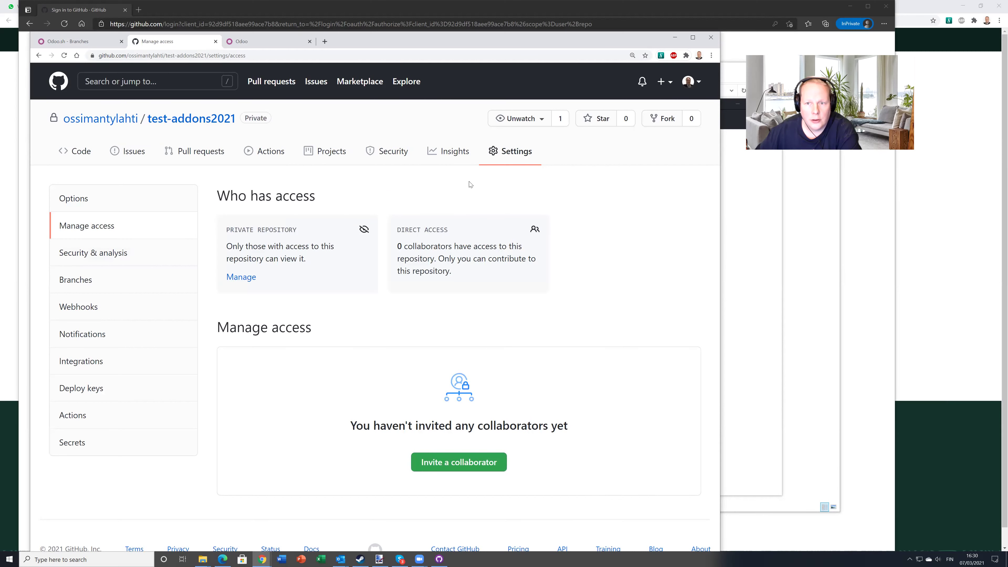
pyautogui.click(500, 155)
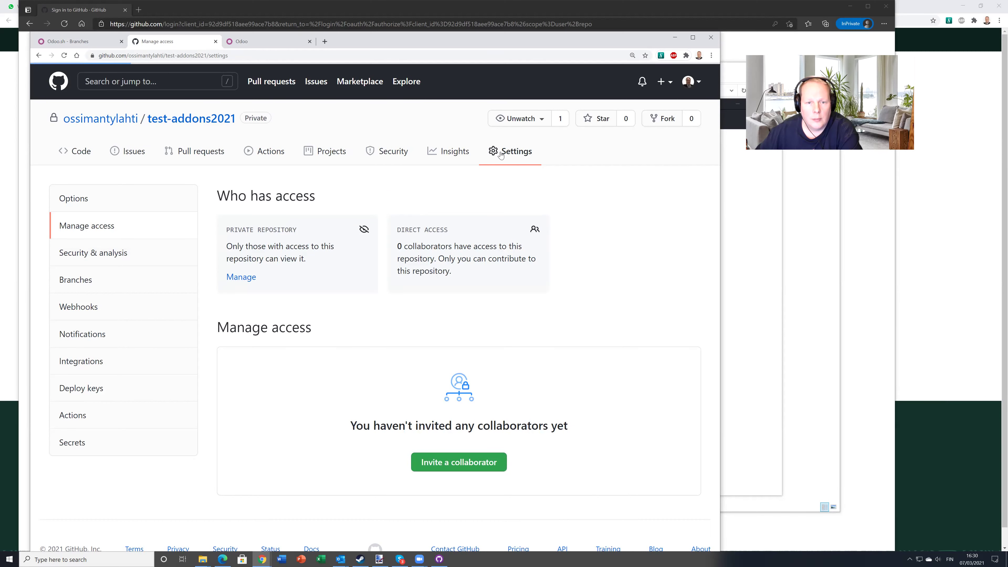
pyautogui.click(87, 226)
# Invite the second GitHub user as a collaborator, leaving a pending invitation, then return to Odoo.sh
pyautogui.click(459, 462)
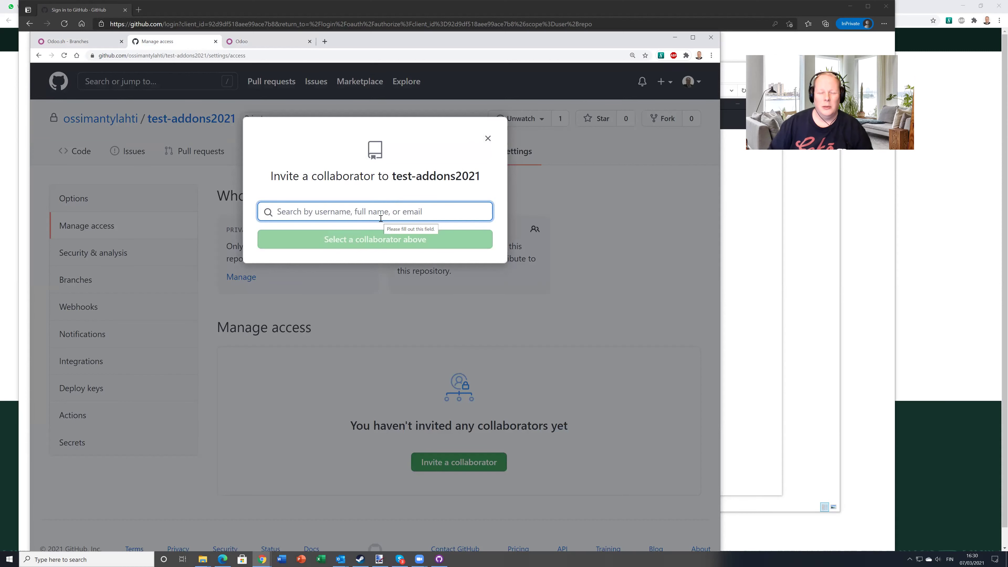
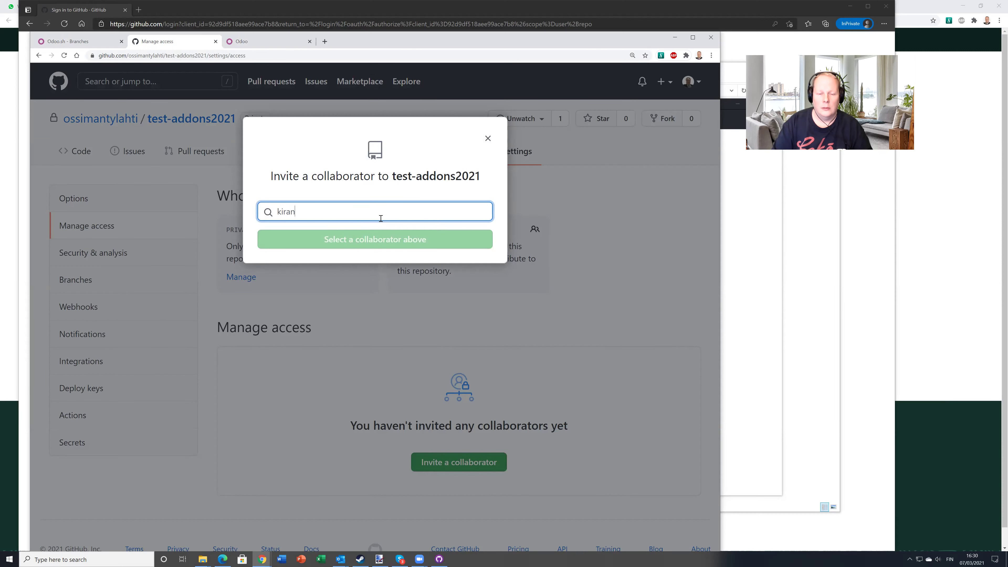
pyautogui.click(334, 244)
pyautogui.click(375, 255)
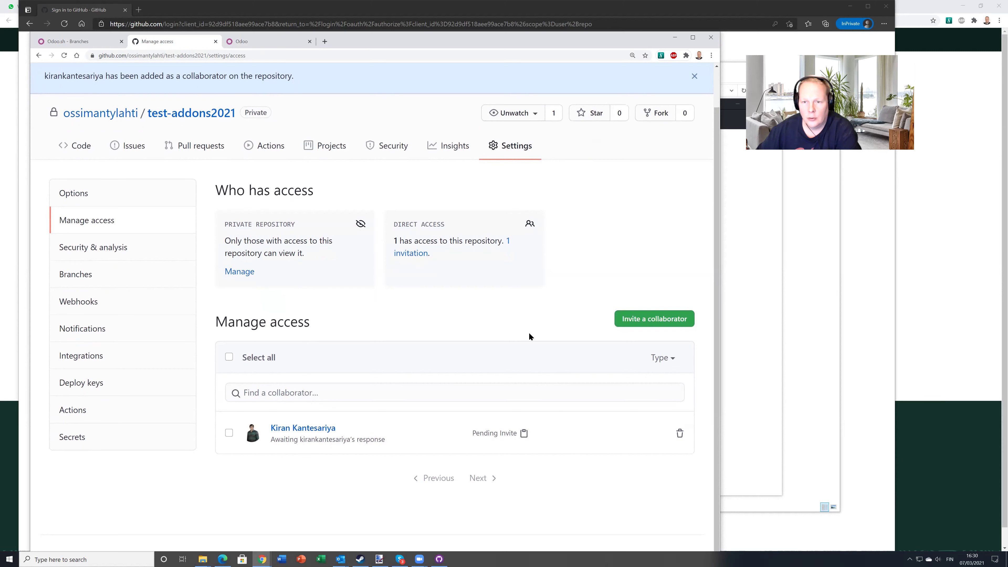
pyautogui.scroll(1, 528, 334)
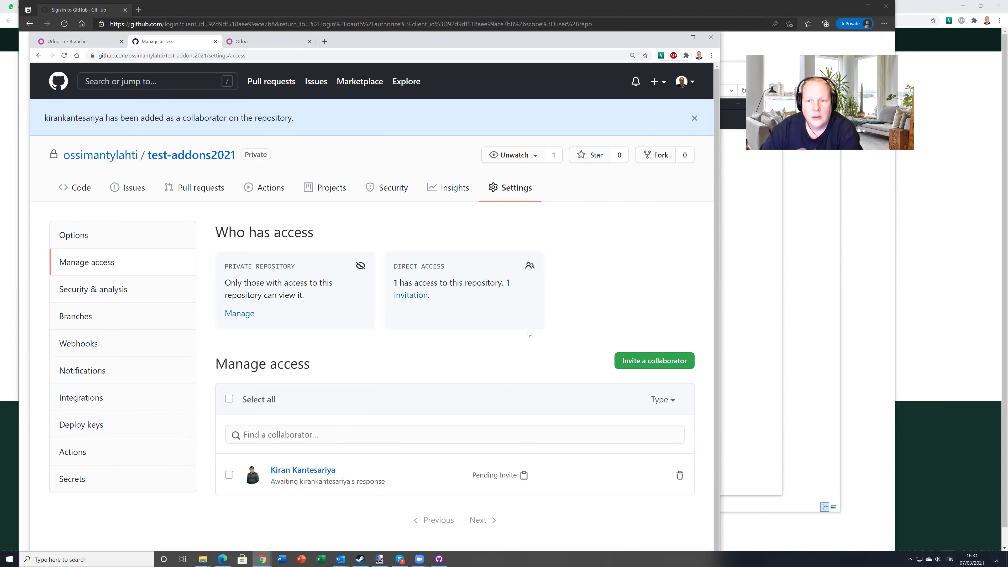
pyautogui.click(75, 41)
# Review the main branch's manual and automatic backups, then recheck the collaborators in project Settings
pyautogui.click(55, 151)
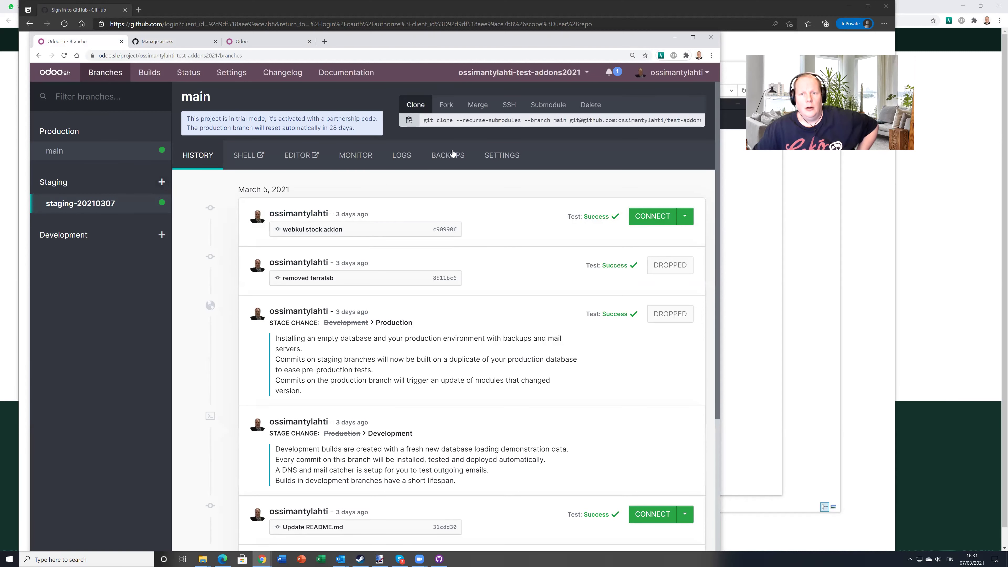
pyautogui.click(58, 157)
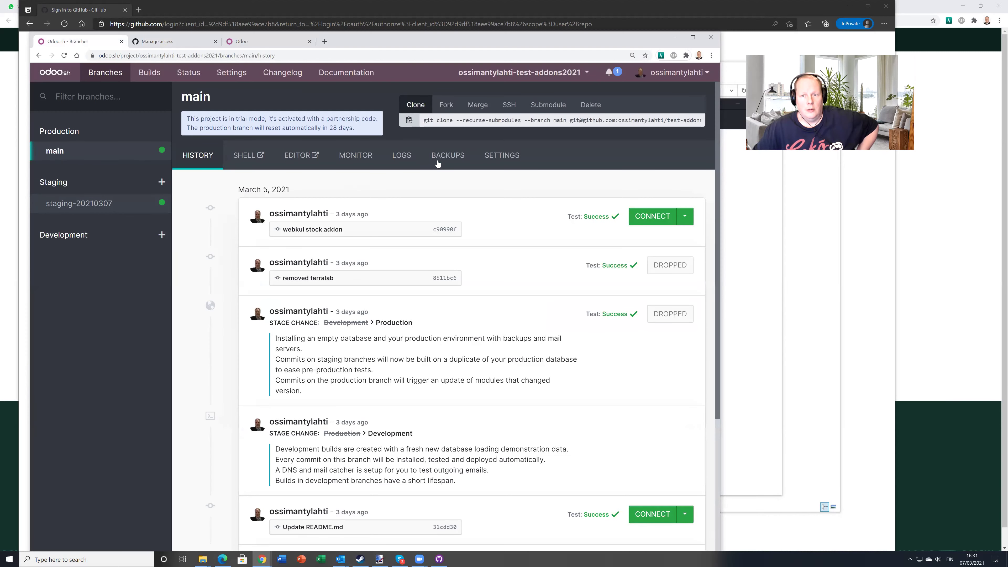
pyautogui.click(444, 156)
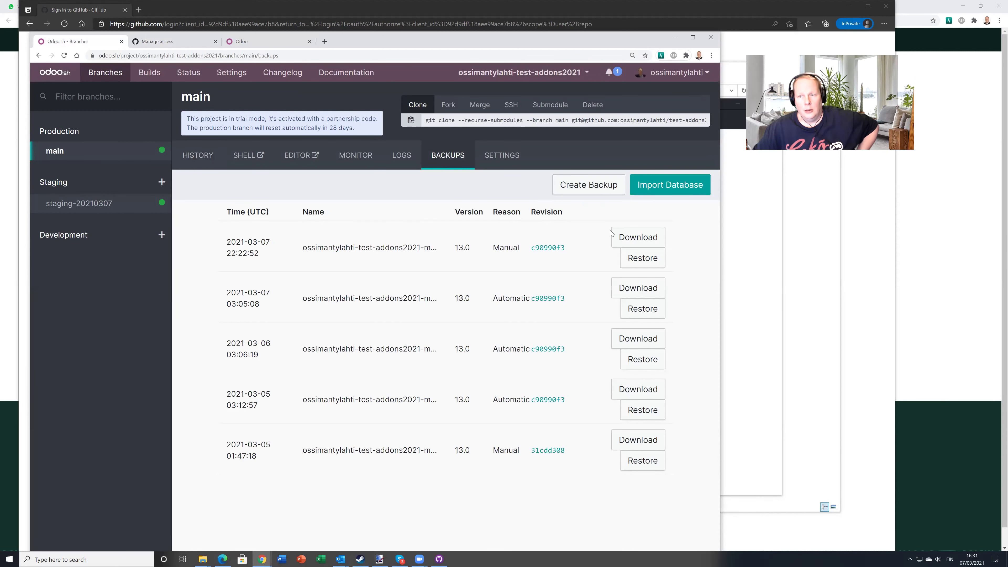
pyautogui.click(231, 72)
pyautogui.scroll(-10, 381, 302)
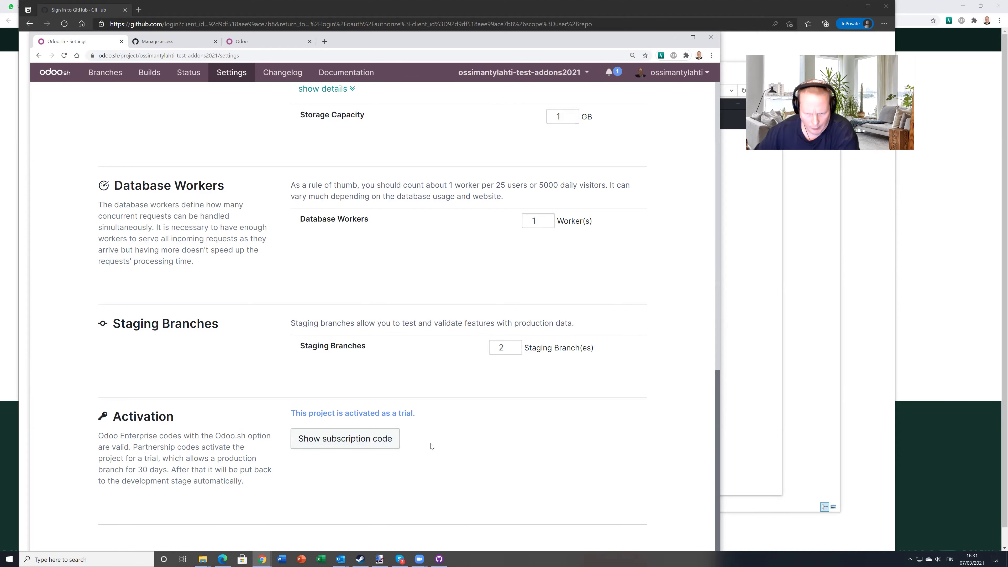
pyautogui.scroll(10, 461, 365)
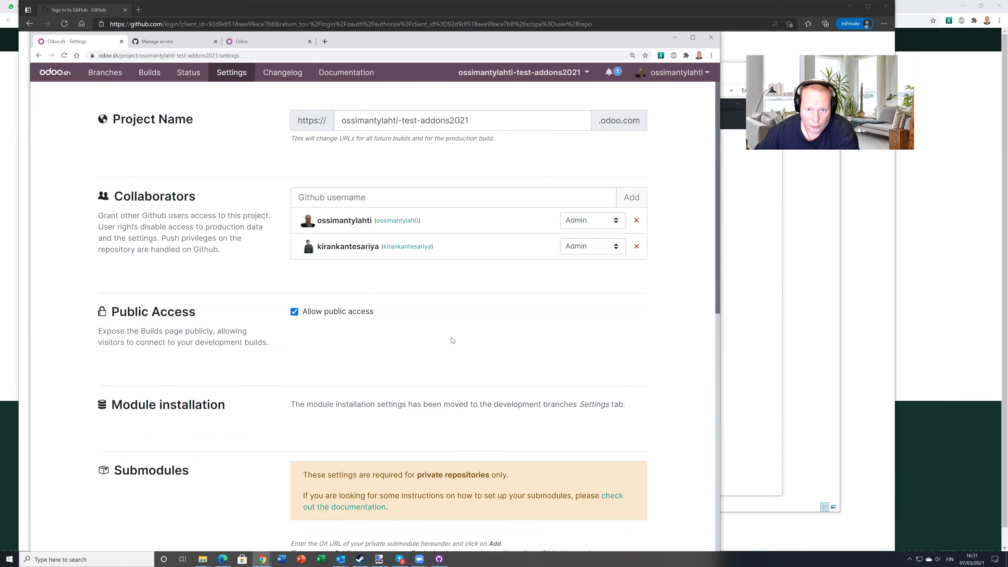